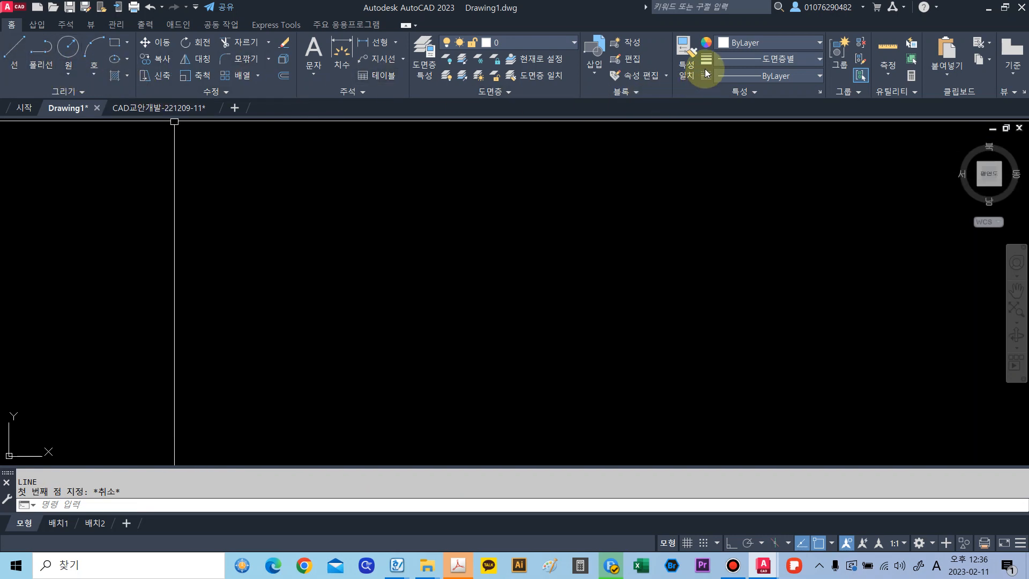
# - Draw an open chain of four connected line segments at free angles in the upper middle of the drawing area
pyautogui.click(18, 53)
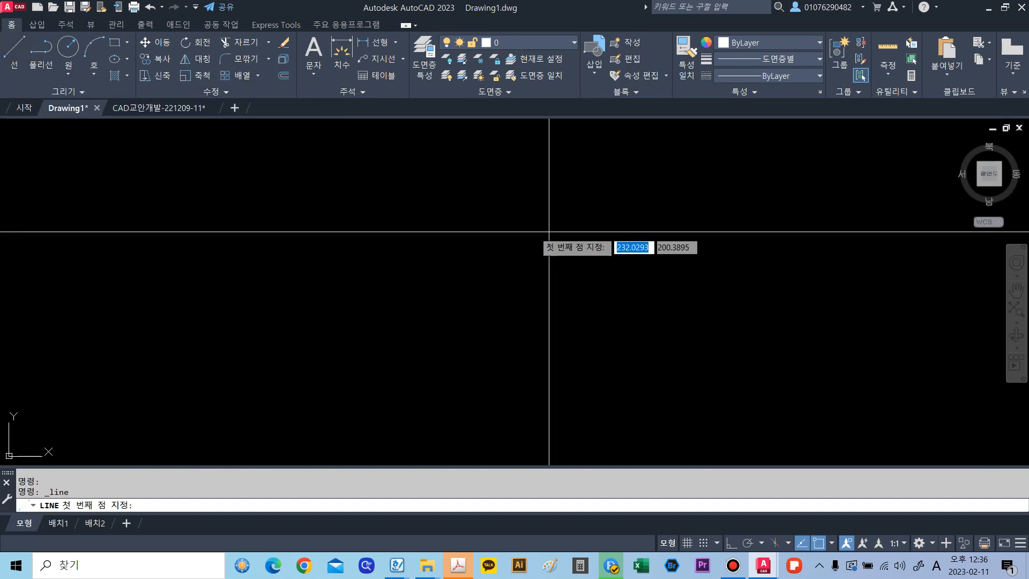
pyautogui.click(344, 236)
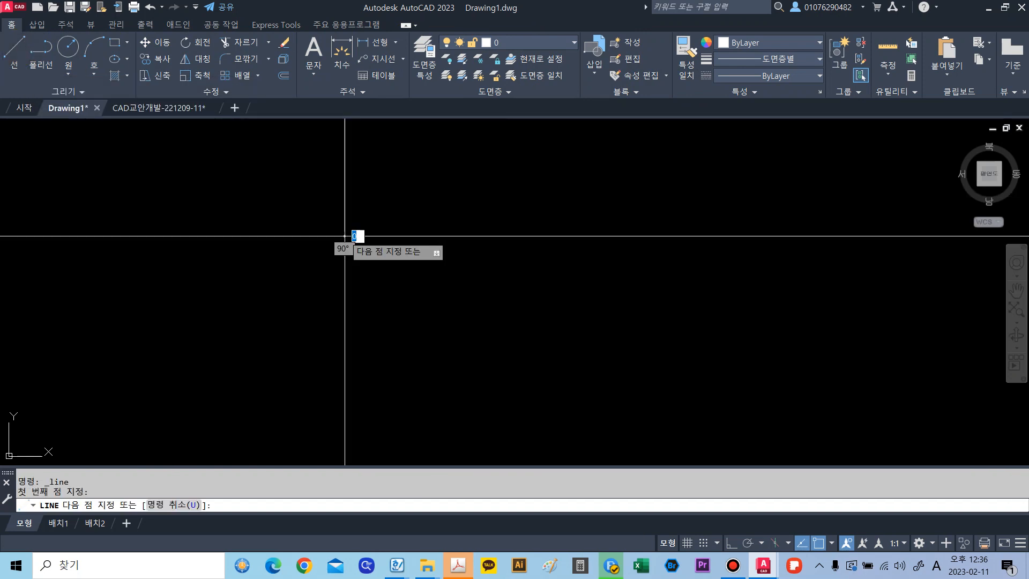
pyautogui.click(610, 179)
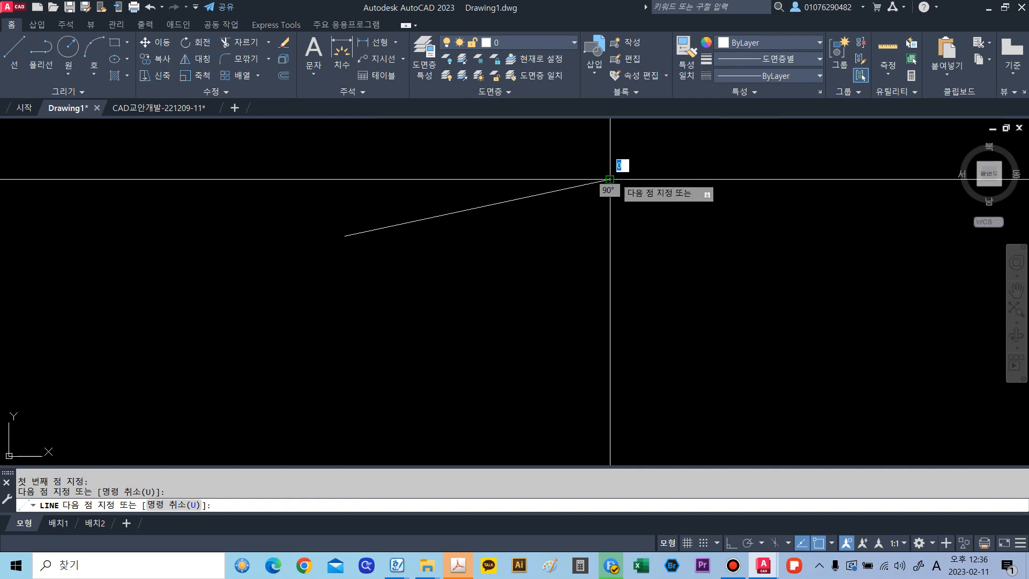
pyautogui.click(589, 321)
pyautogui.click(488, 279)
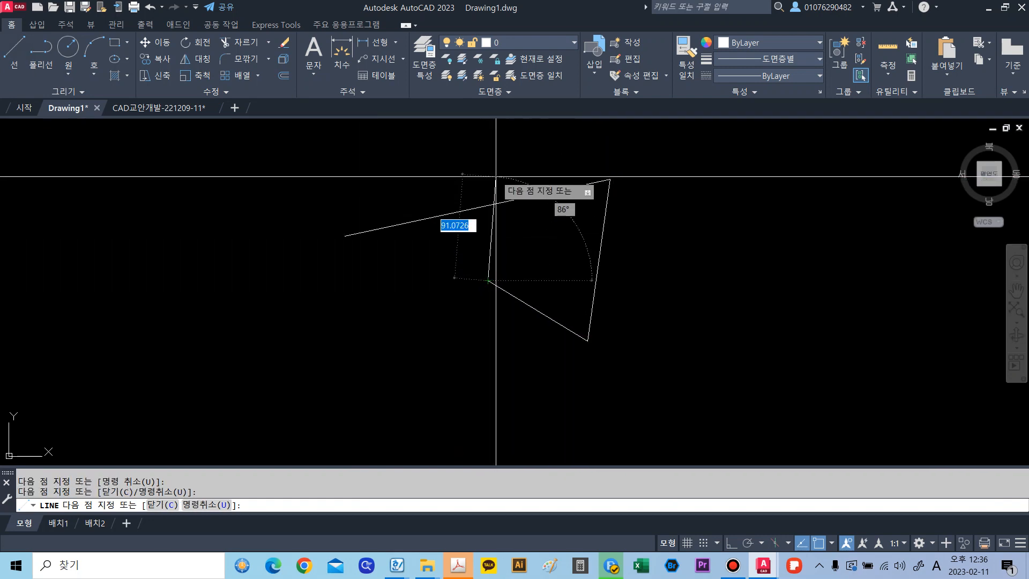
pyautogui.click(495, 176)
pyautogui.press('Return')
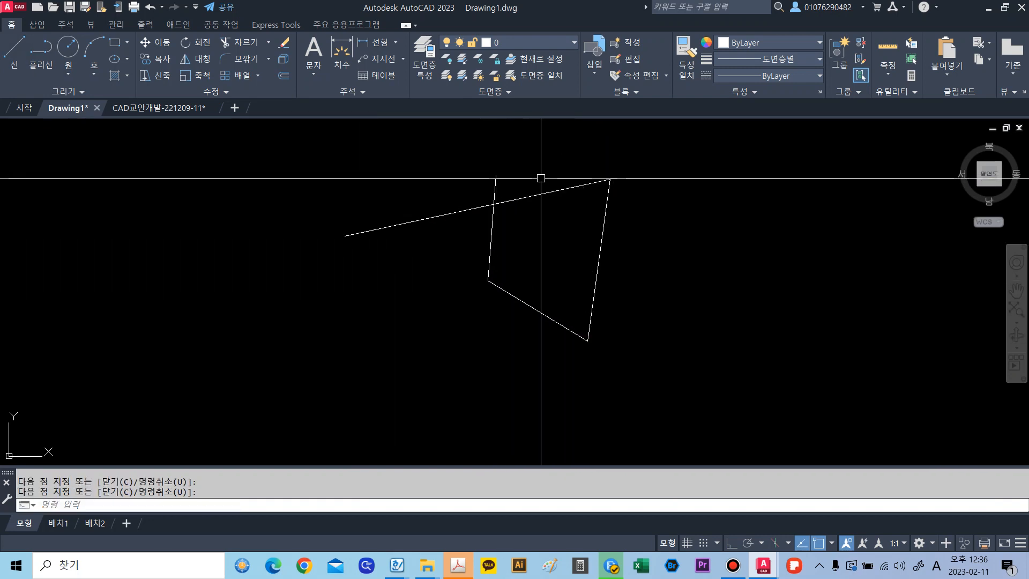
# - Begin a second line chain below the first one, using ortho mode for a horizontal, a vertical and a roughly 100-unit leftward segment
pyautogui.scroll(-2, 537, 173)
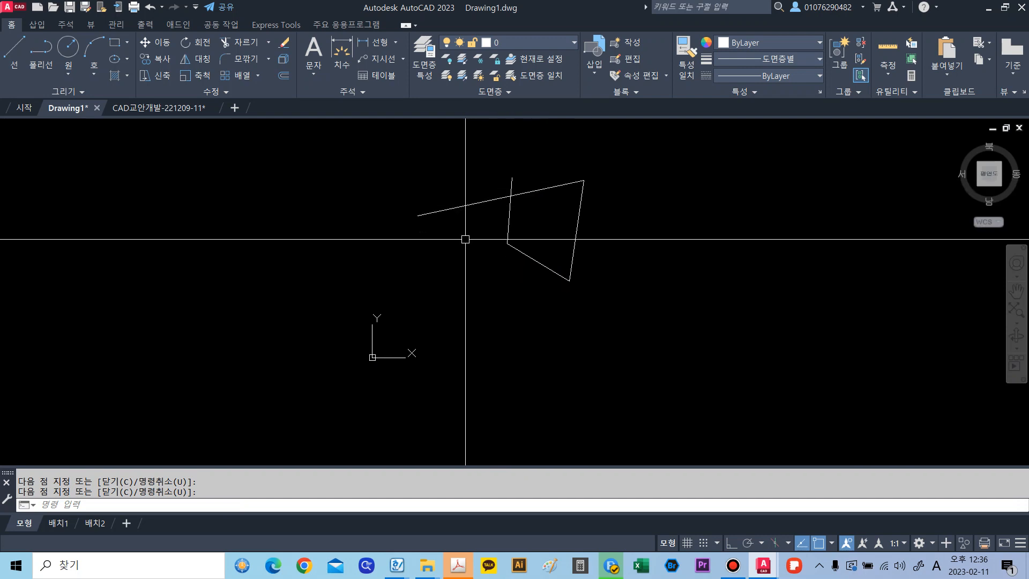
pyautogui.write('l')
pyautogui.press('Return')
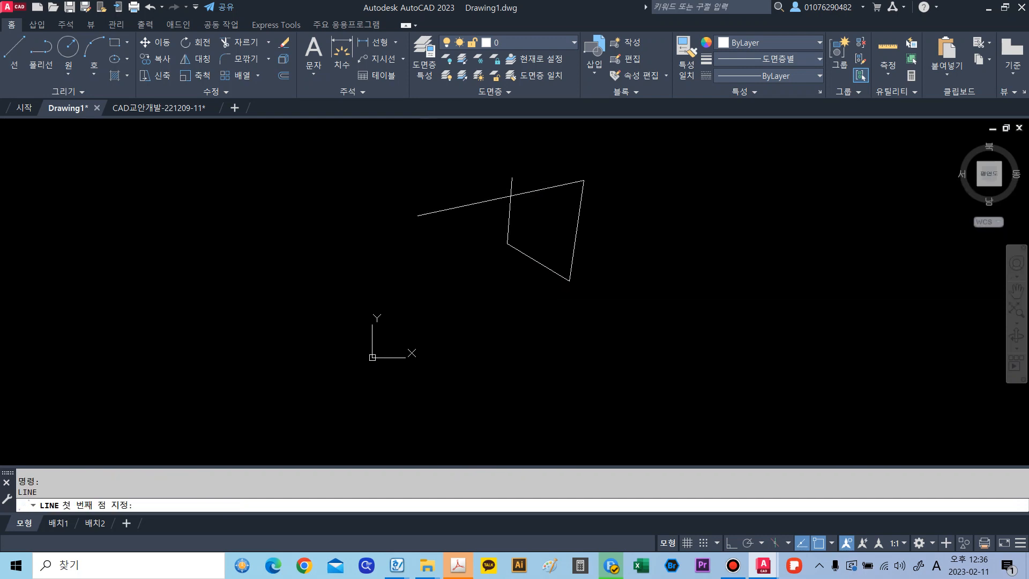
pyautogui.click(427, 307)
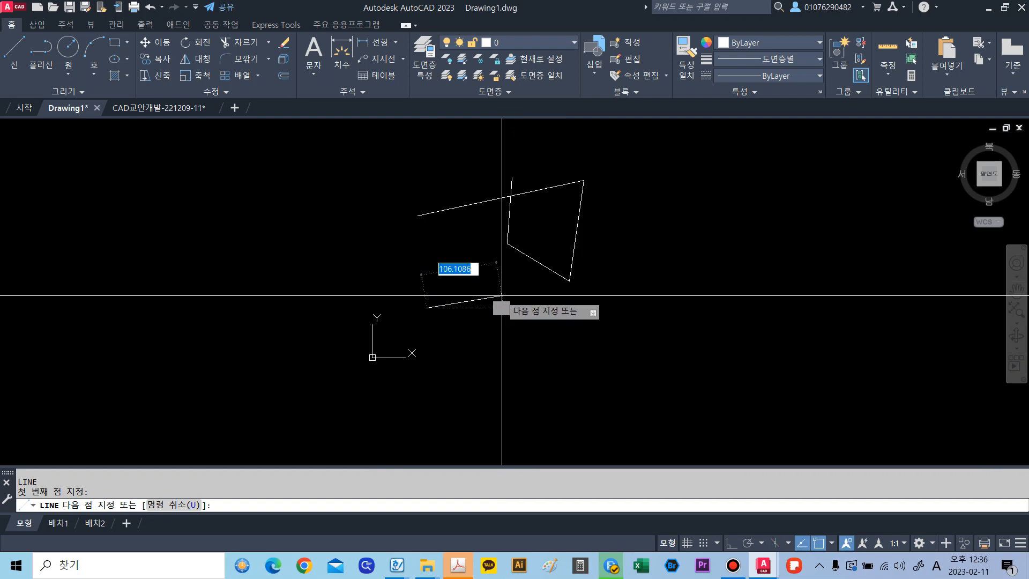
pyautogui.press('F8')
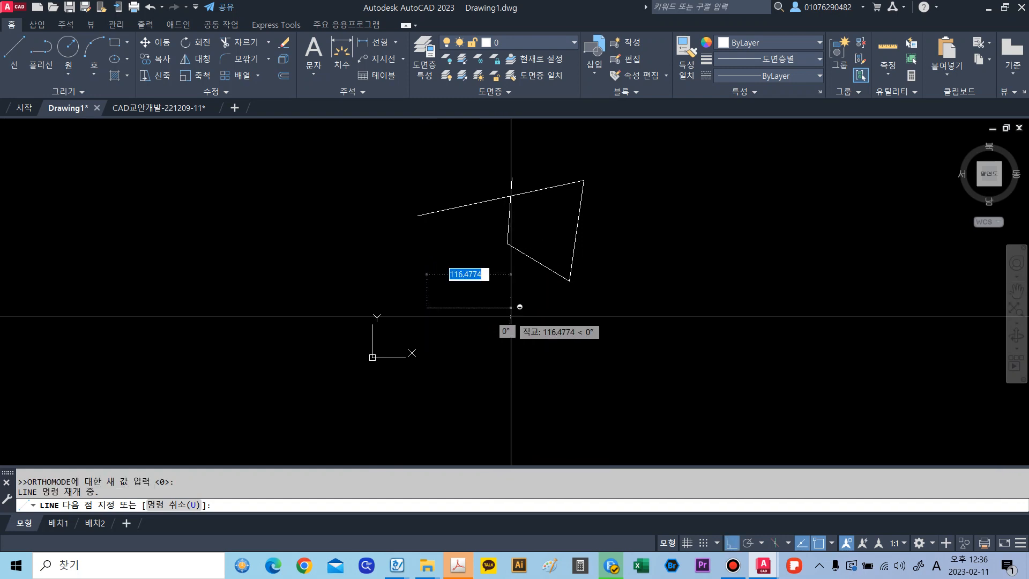
pyautogui.click(549, 313)
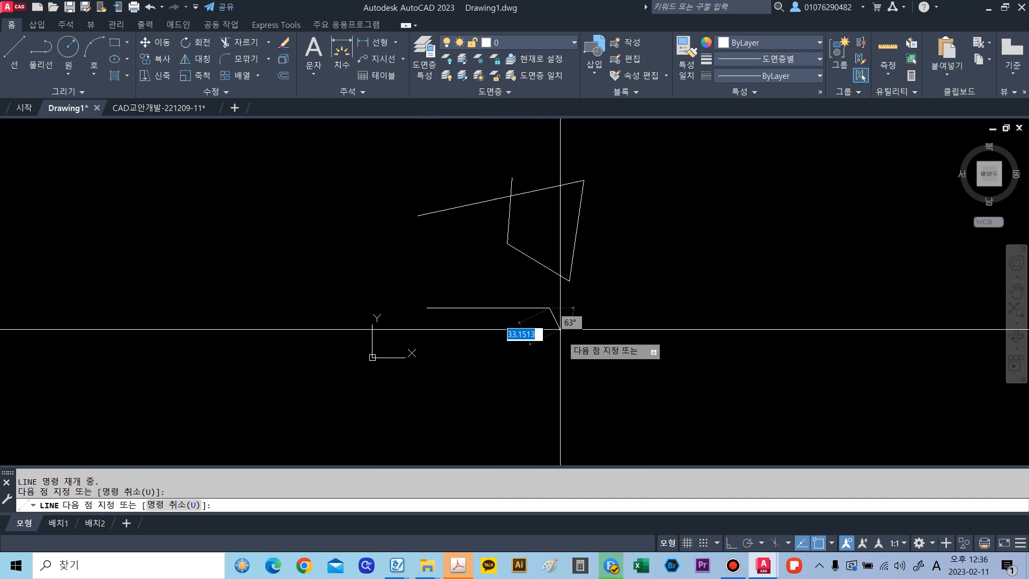
pyautogui.click(552, 384)
pyautogui.click(478, 384)
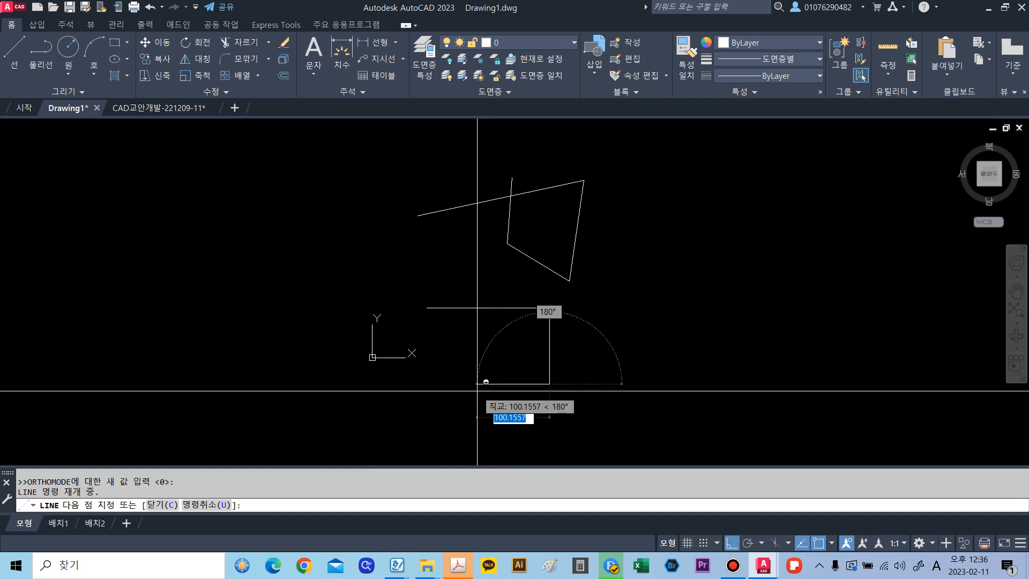
# - Toggle ortho off and on, and extend the chain with straight segments going up, left, down and right
pyautogui.press('F8')
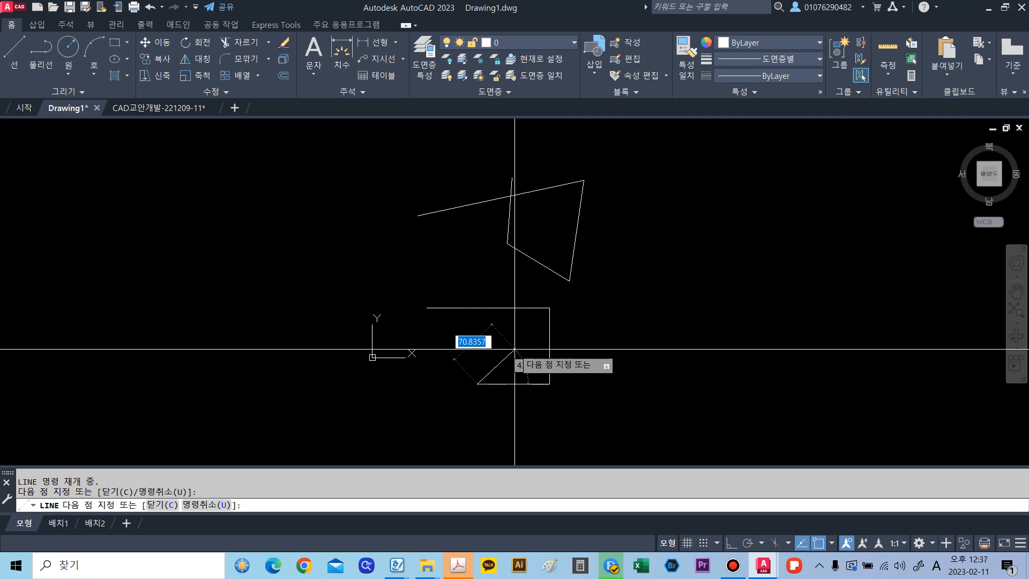
pyautogui.press('F8')
pyautogui.click(477, 280)
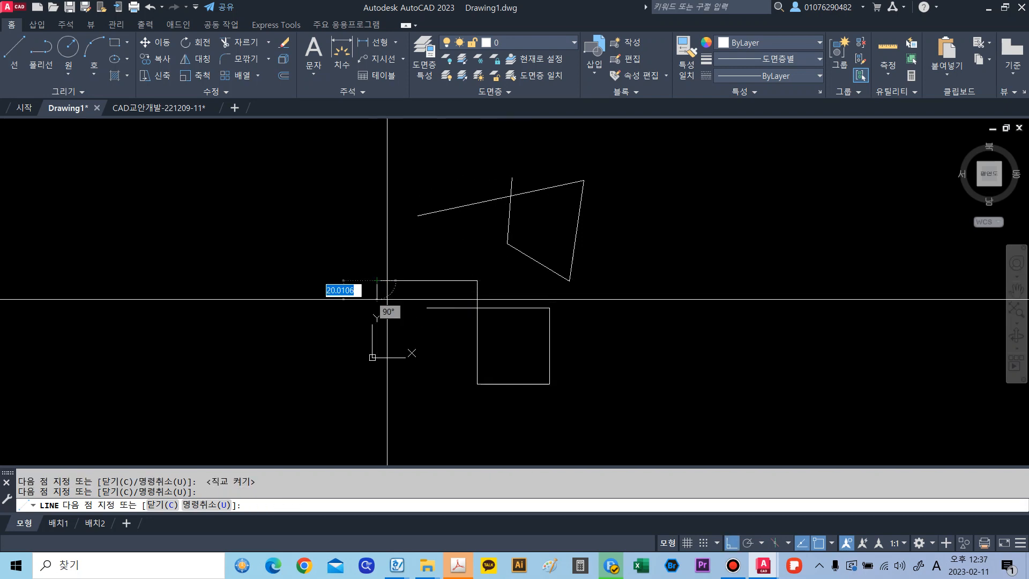
pyautogui.click(377, 280)
pyautogui.click(378, 345)
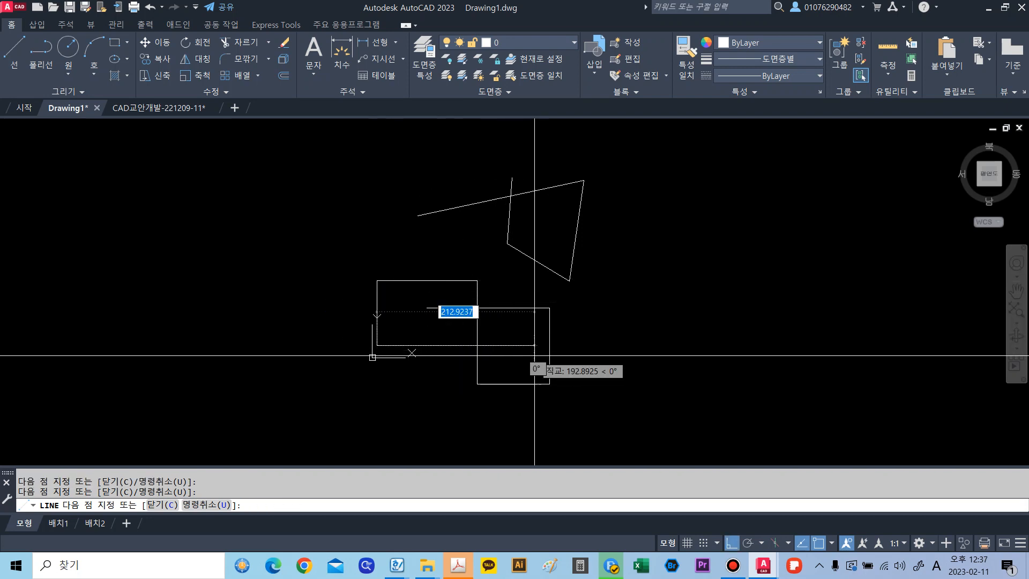
pyautogui.click(602, 361)
# - Turn ortho mode off, add several angled segments forming a zigzag at the chain's right end, and end the line
pyautogui.press('F8')
pyautogui.click(630, 282)
pyautogui.click(679, 349)
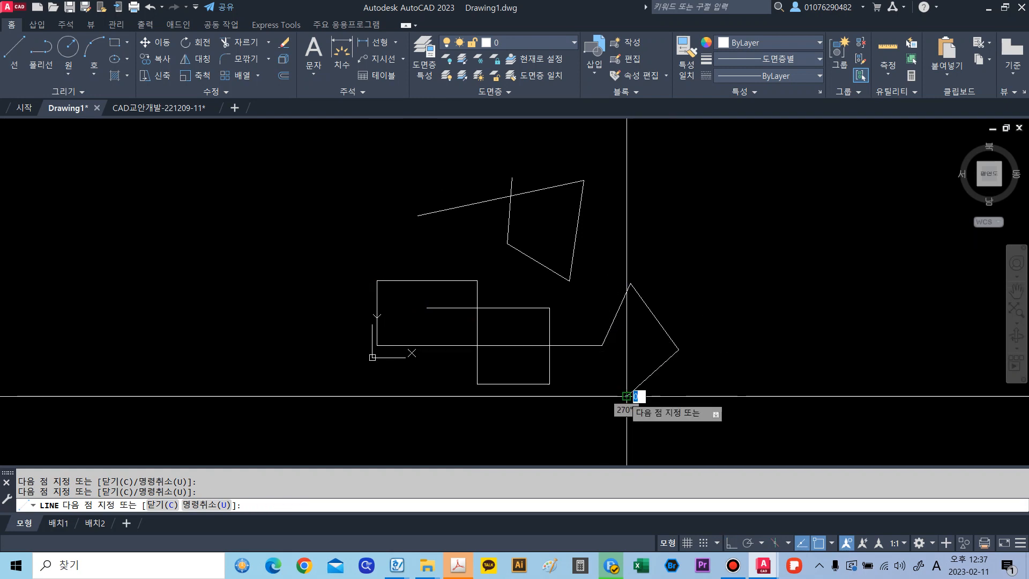
pyautogui.click(627, 396)
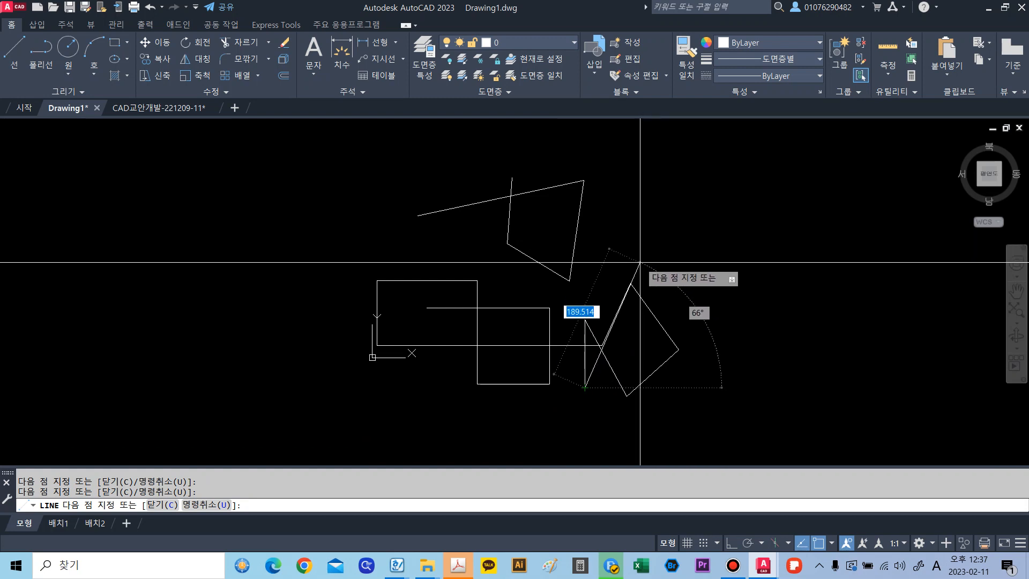
pyautogui.press('Escape')
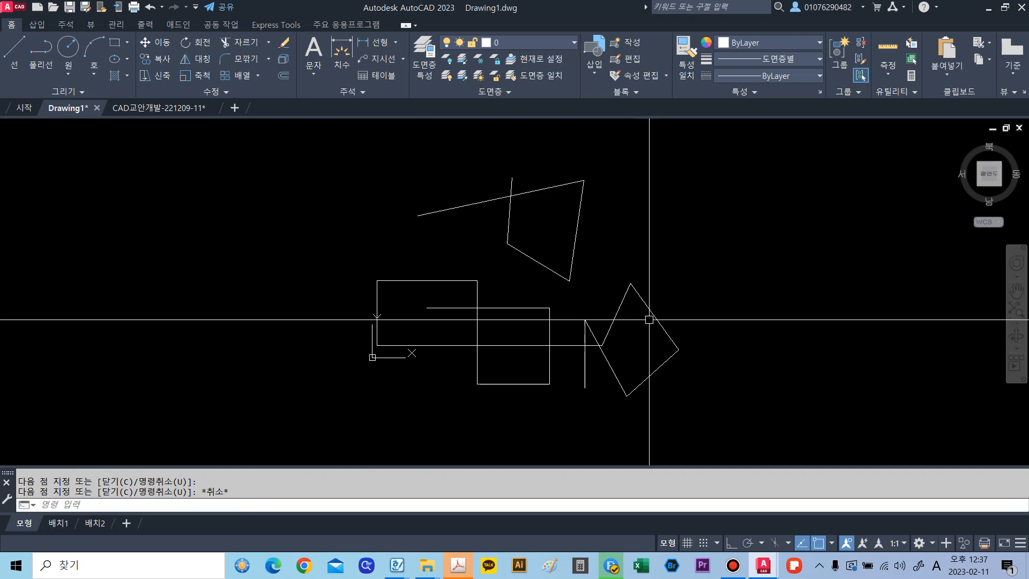
# - Erase all the practice lines with one crossing selection window
pyautogui.write('e')
pyautogui.press('Return')
pyautogui.click(688, 398)
pyautogui.click(314, 185)
pyautogui.press('Return')
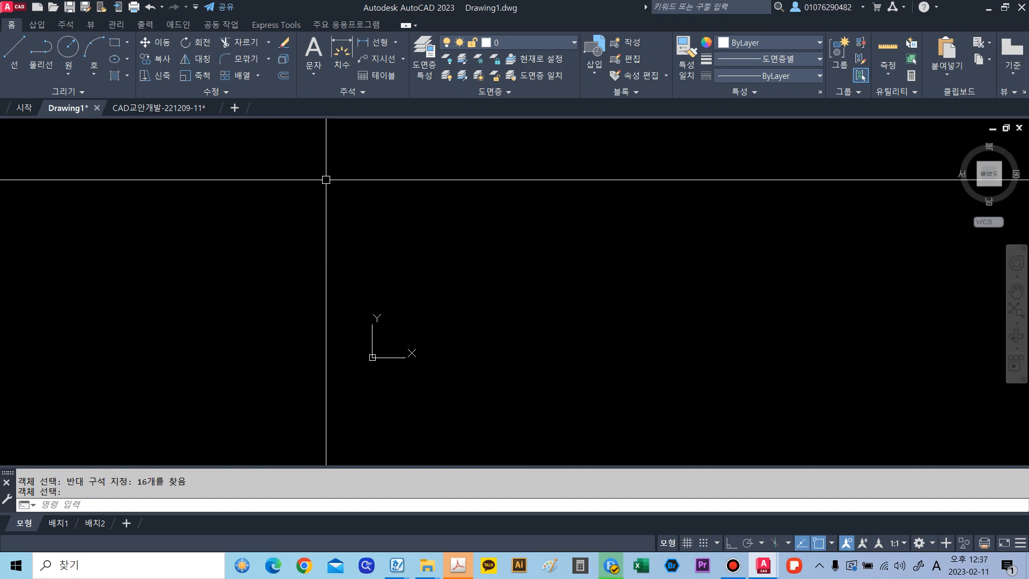
# - Draw a circle with a radius of about 91.5 in the upper middle and a larger circle to its left
pyautogui.click(68, 48)
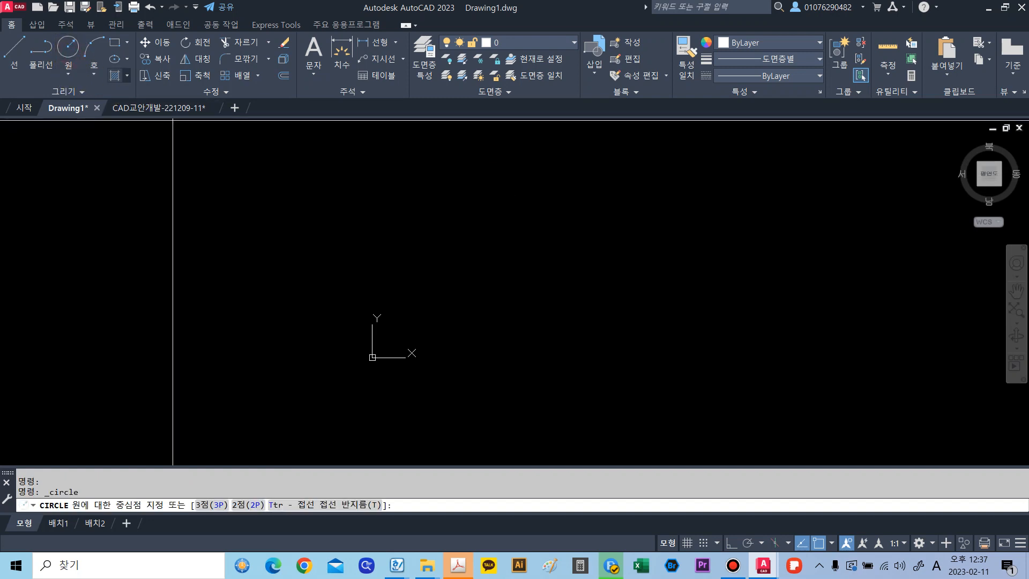
pyautogui.click(510, 238)
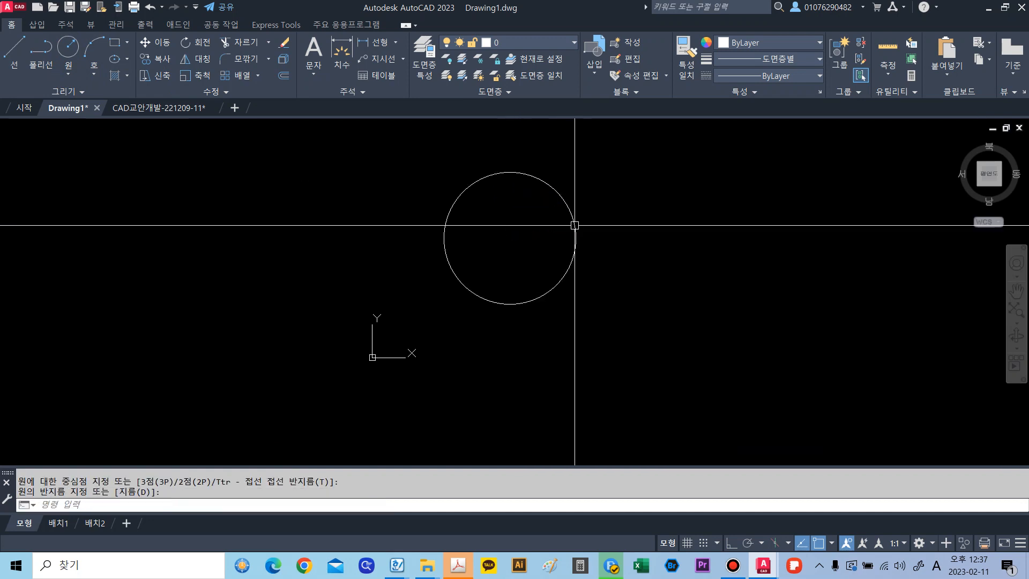
pyautogui.press('Escape')
pyautogui.write('c')
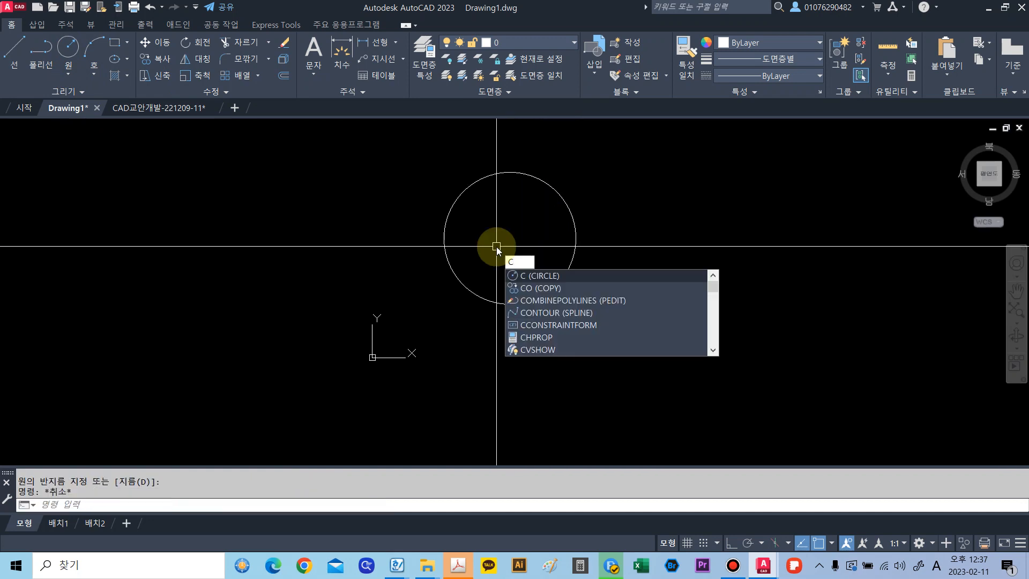
pyautogui.press('Return')
pyautogui.click(229, 284)
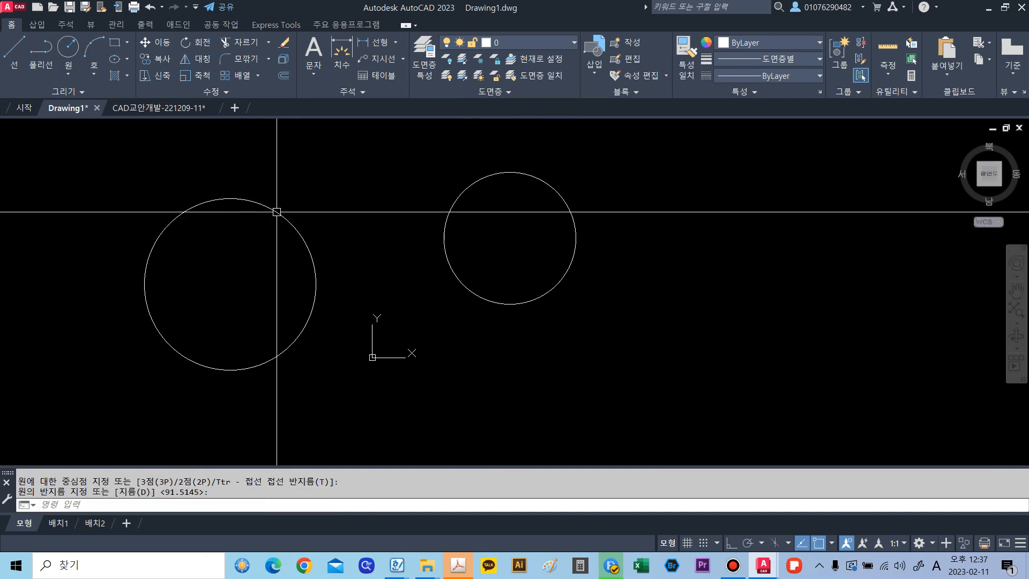
pyautogui.click(285, 219)
# - Erase the larger left circle, and repeat the Erase command to remove the remaining circle
pyautogui.write('e')
pyautogui.press('Return')
pyautogui.click(286, 219)
pyautogui.press('Return')
pyautogui.press('Return')
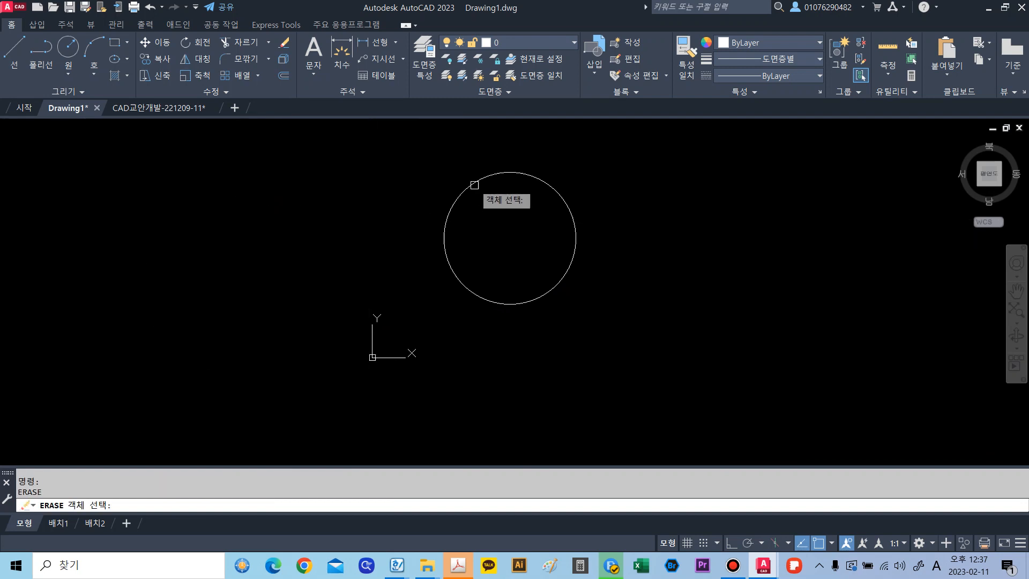
pyautogui.click(474, 184)
pyautogui.press('Return')
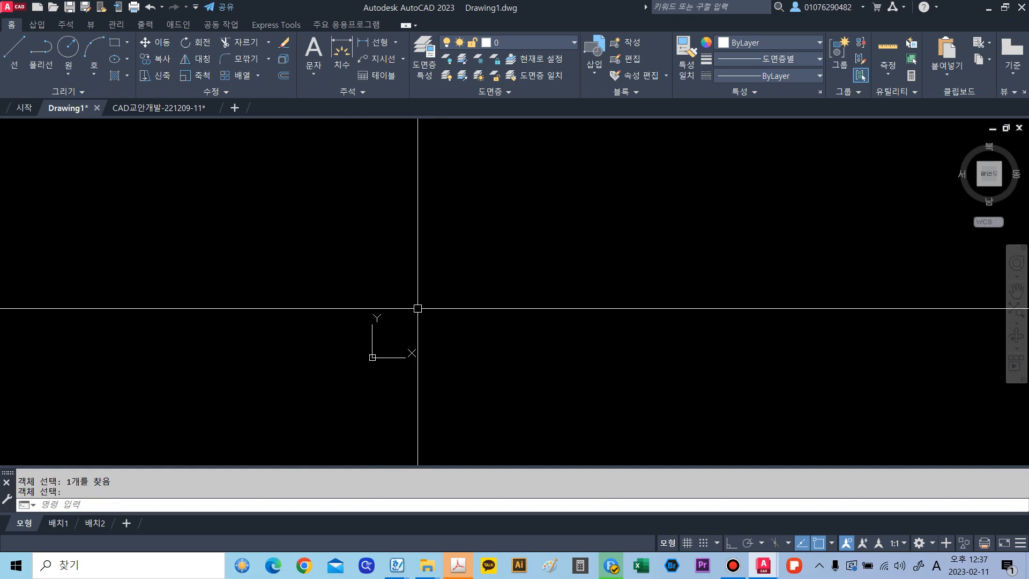
# - In the user preferences options, apply the right-click customization settings and turn off double-click editing and the drawing-area shortcut menu
pyautogui.press('Return')
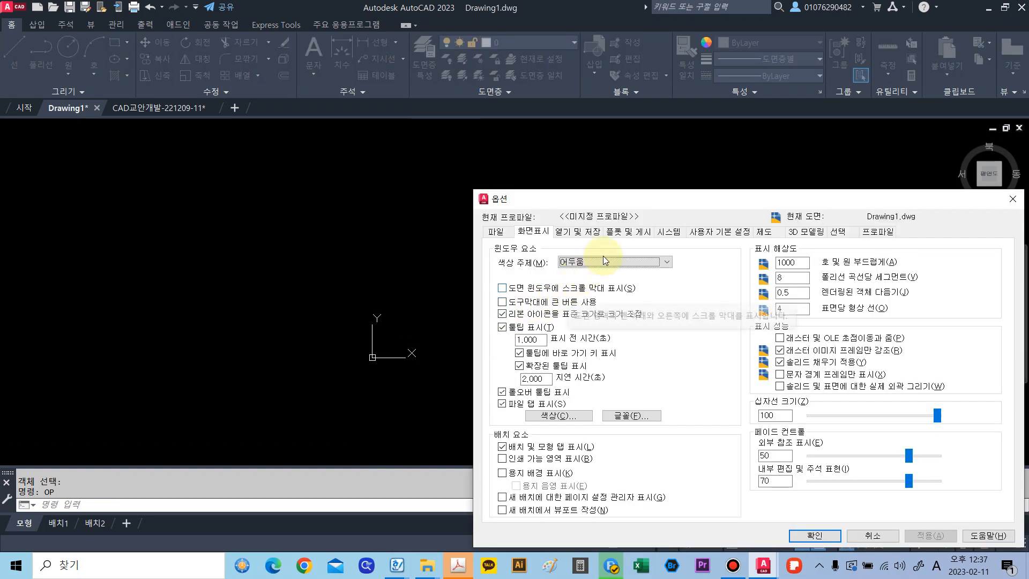
pyautogui.click(578, 233)
pyautogui.click(636, 233)
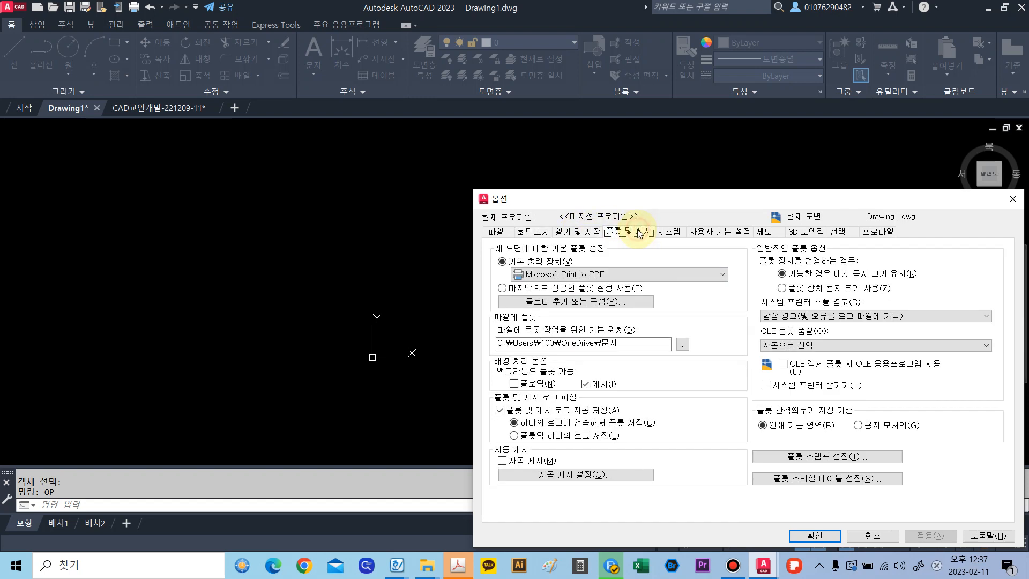
pyautogui.click(716, 232)
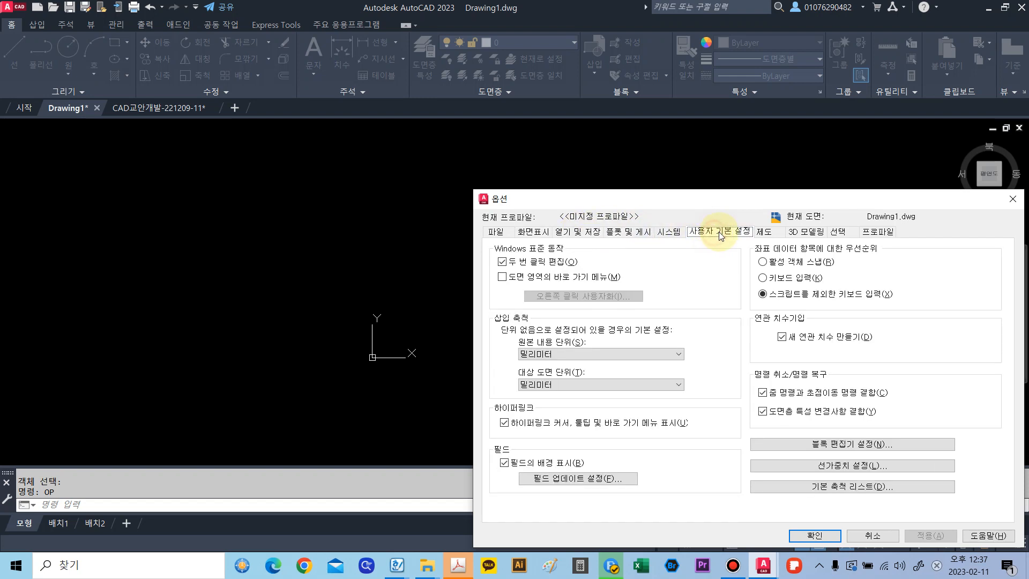
pyautogui.click(559, 279)
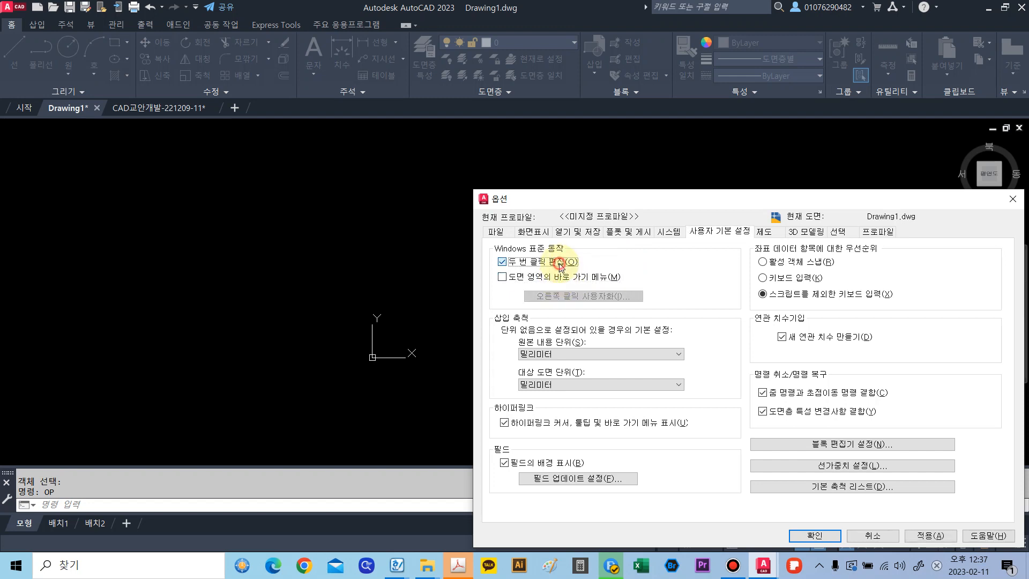
pyautogui.click(564, 298)
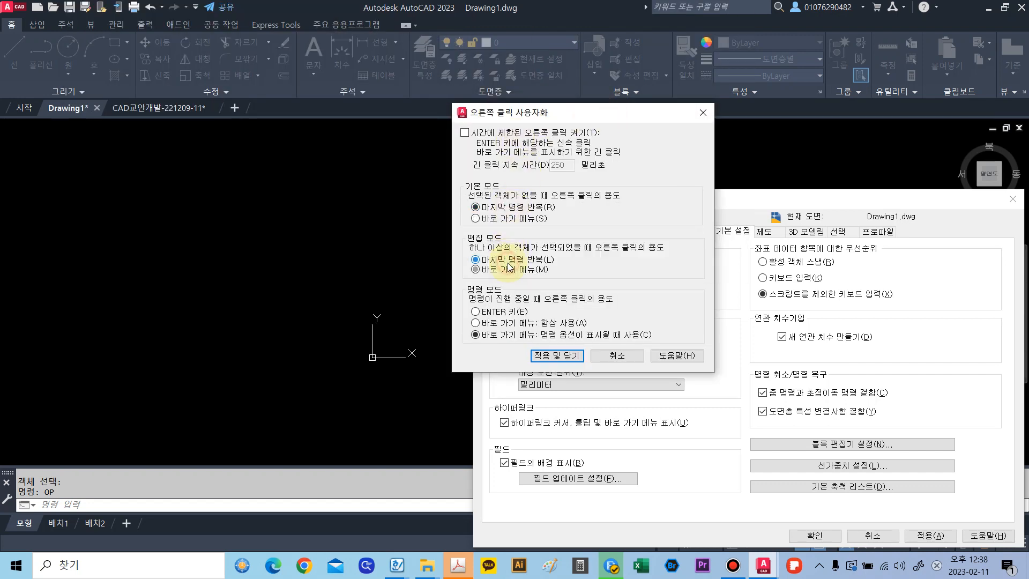
pyautogui.click(550, 356)
pyautogui.moveTo(819, 198); pyautogui.dragTo(616, 138)
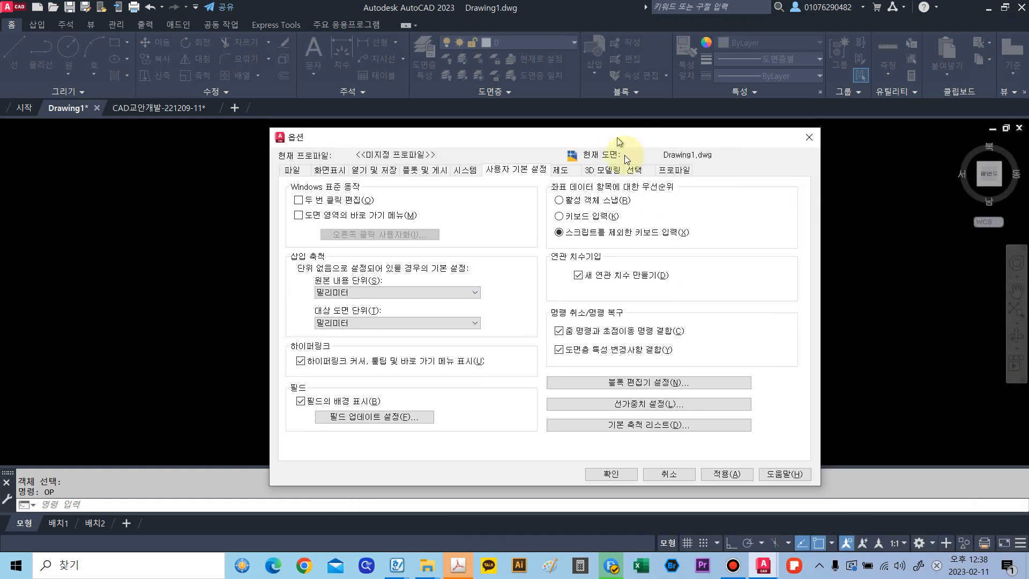
pyautogui.click(625, 475)
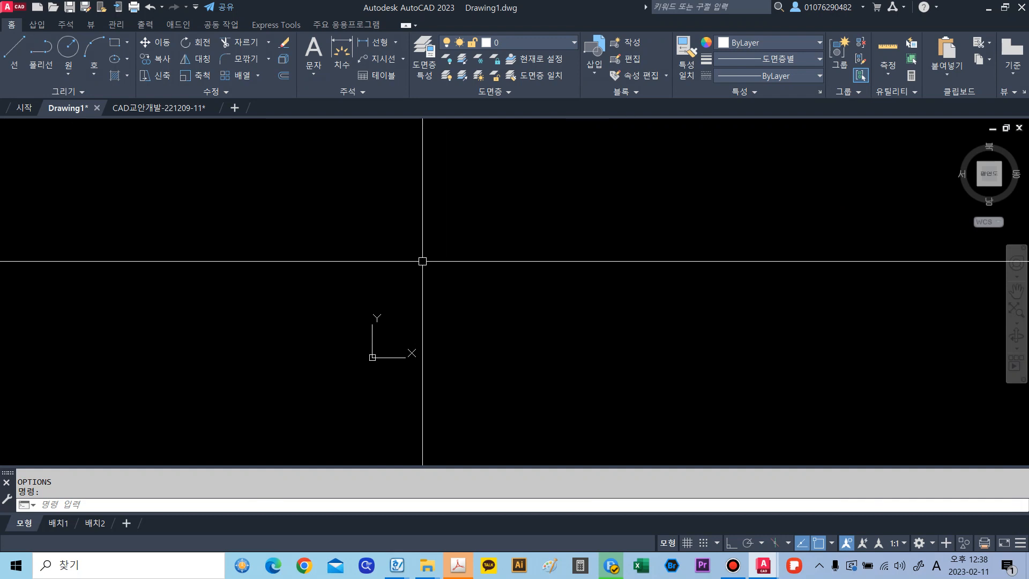
# - Draw a small circle with a radius of about 43.8 above the coordinate origin
pyautogui.write('c')
pyautogui.press('Return')
pyautogui.click(378, 211)
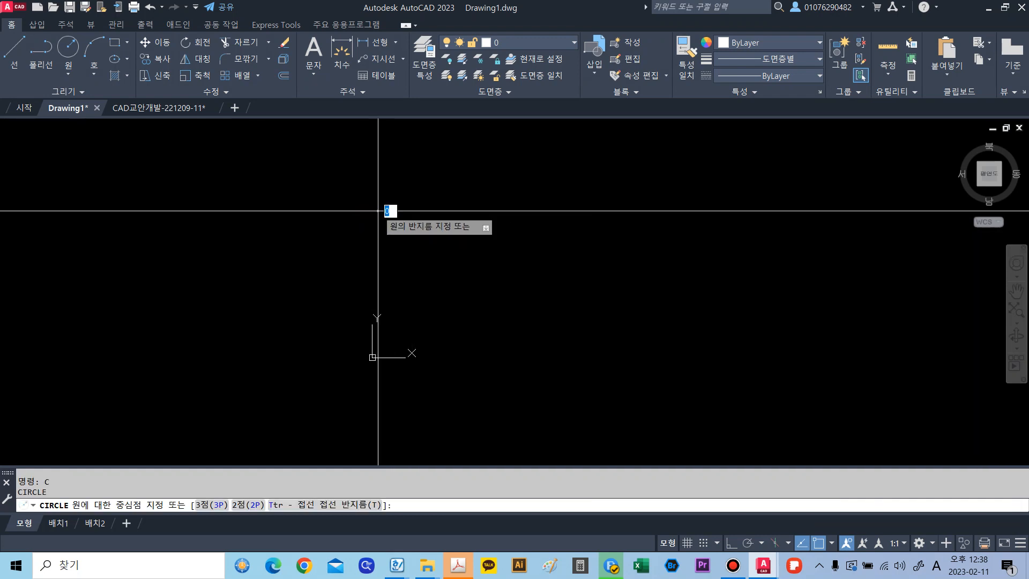
pyautogui.click(408, 224)
pyautogui.press('Escape')
# - Erase the small circle above the coordinate origin
pyautogui.write('e')
pyautogui.press('Return')
pyautogui.click(407, 224)
pyautogui.press('Return')
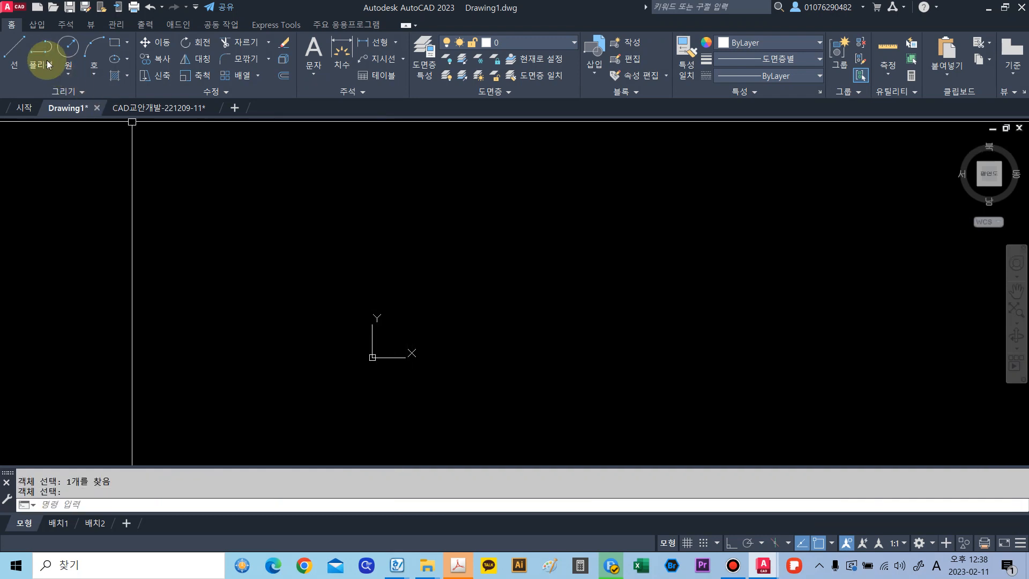
# - Draw a circle centred above and to the right of the coordinate origin, with a radius of 200
pyautogui.click(72, 48)
pyautogui.click(454, 250)
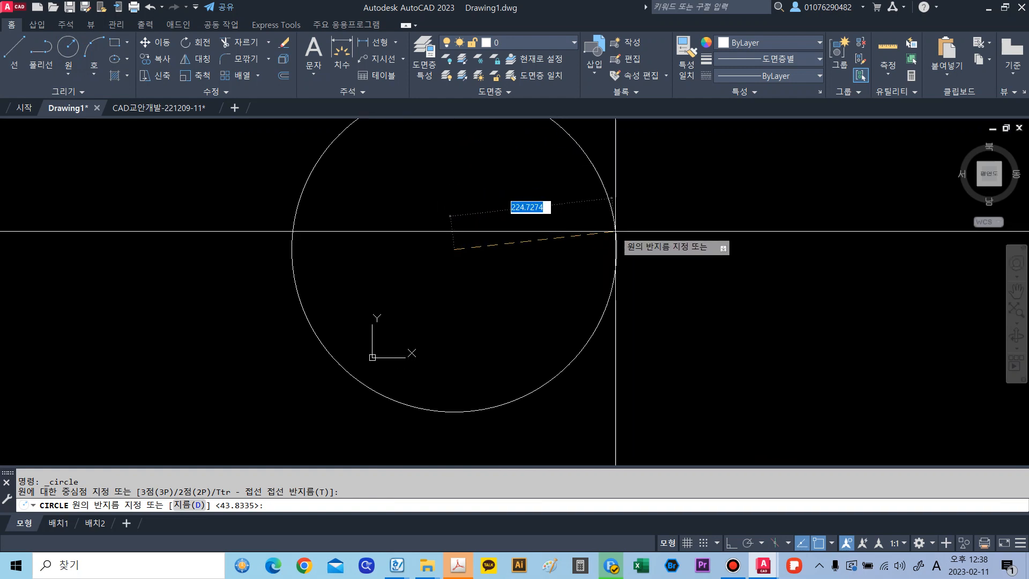
pyautogui.scroll(-2, 605, 292)
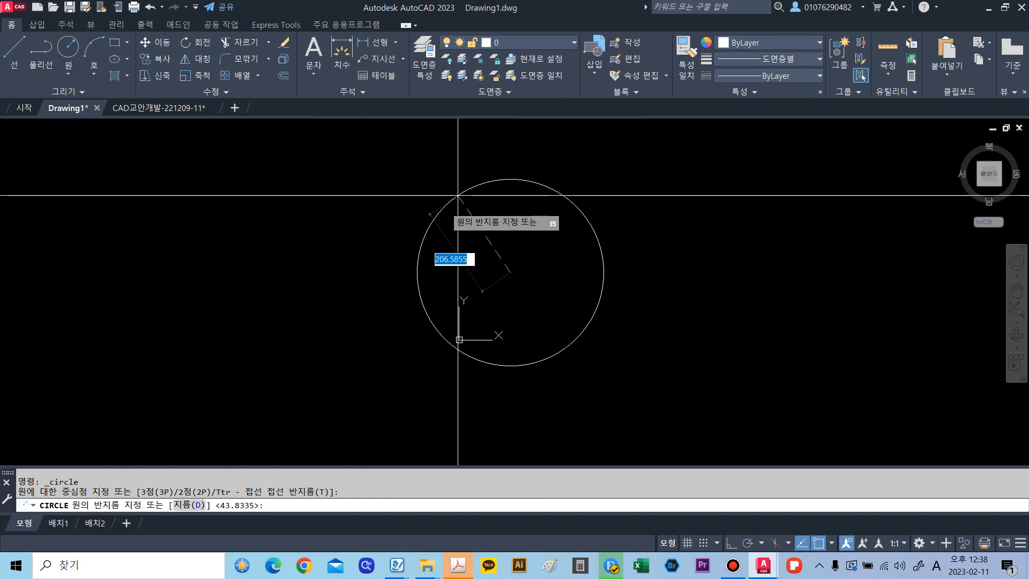
pyautogui.click(609, 235)
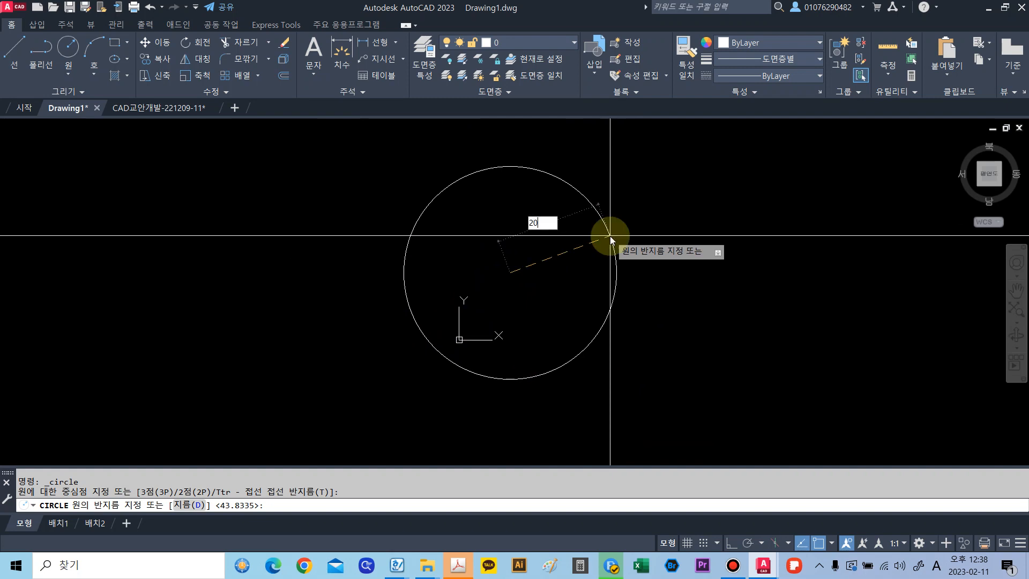
pyautogui.write('200')
pyautogui.press('Return')
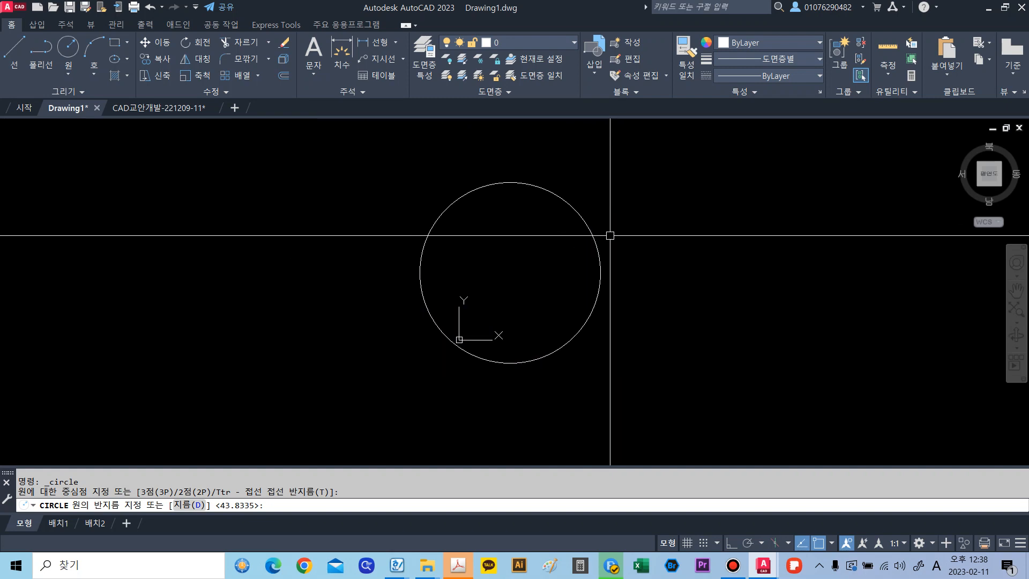
# - Clear the selection on the 200-radius circle and remove it with the Erase command
pyautogui.click(560, 202)
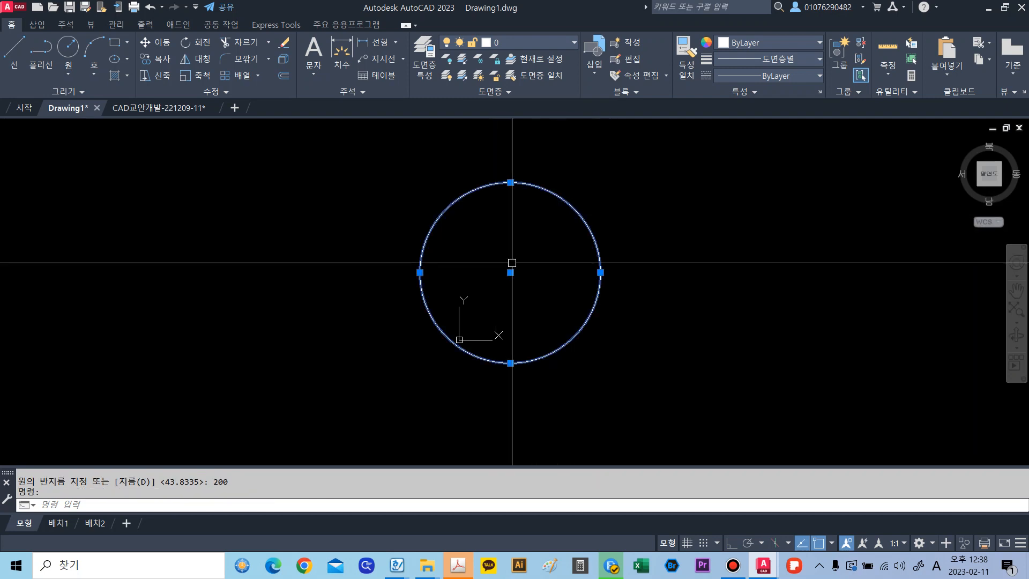
pyautogui.press('Escape')
pyautogui.write('E')
pyautogui.press('Return')
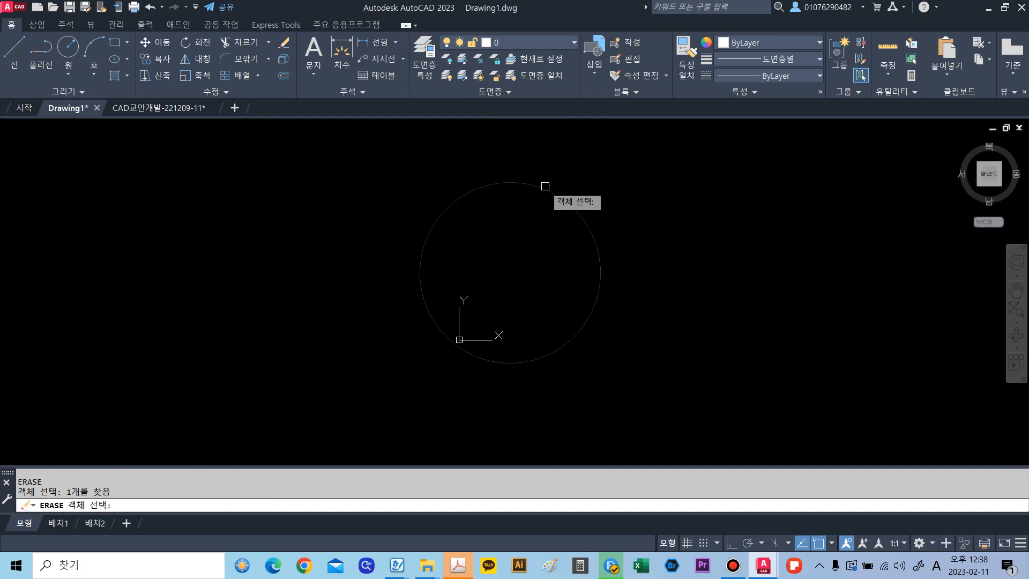
pyautogui.click(542, 187)
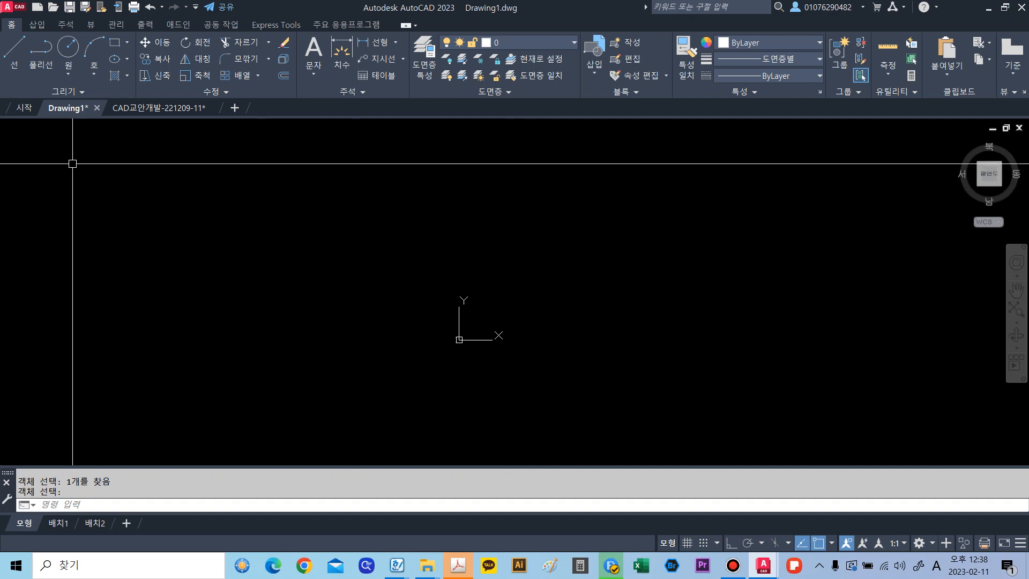
# - Draw a two-point circle with its diameter running from left of the coordinate origin to its upper right
pyautogui.click(59, 71)
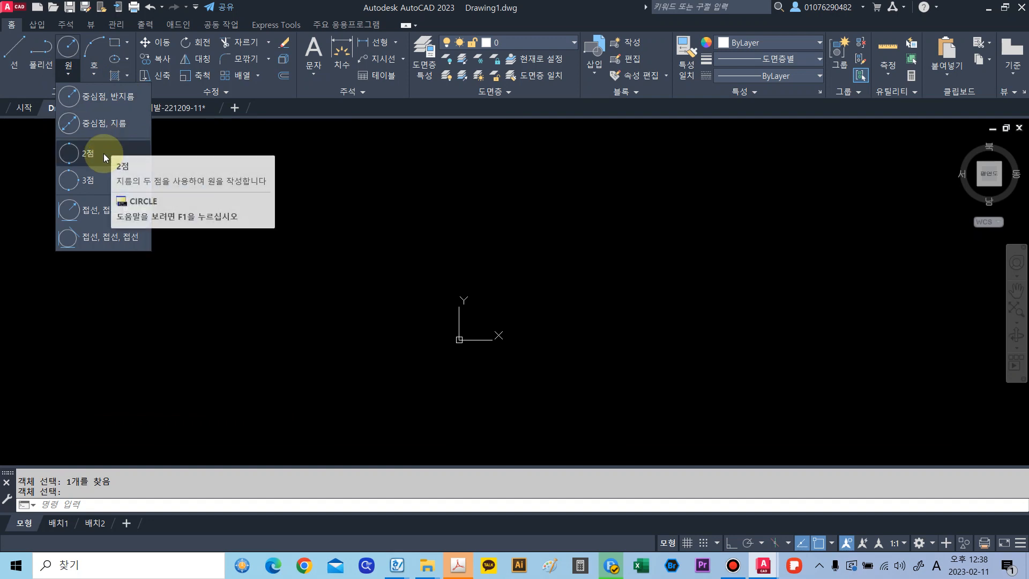
pyautogui.click(104, 153)
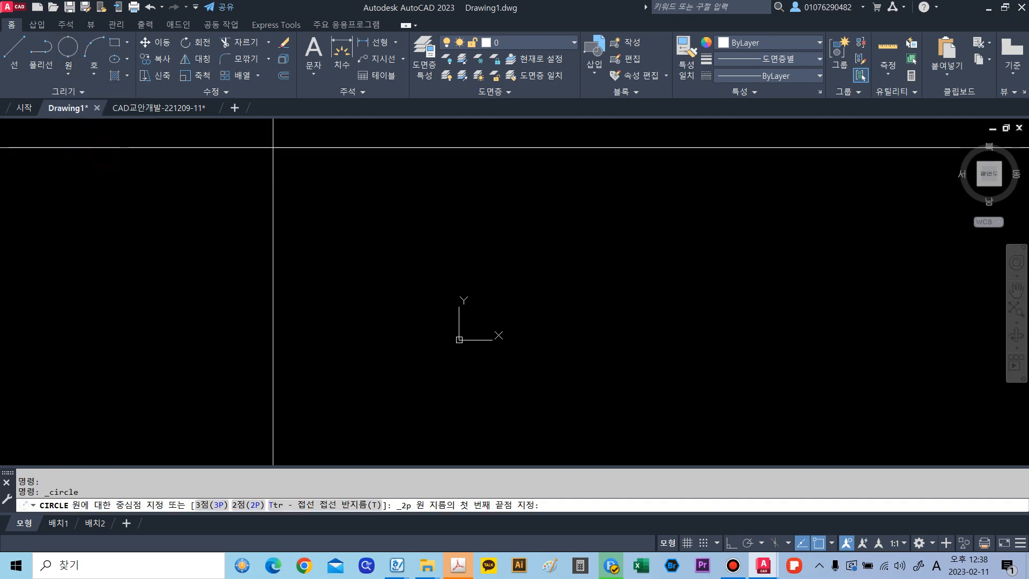
pyautogui.click(321, 301)
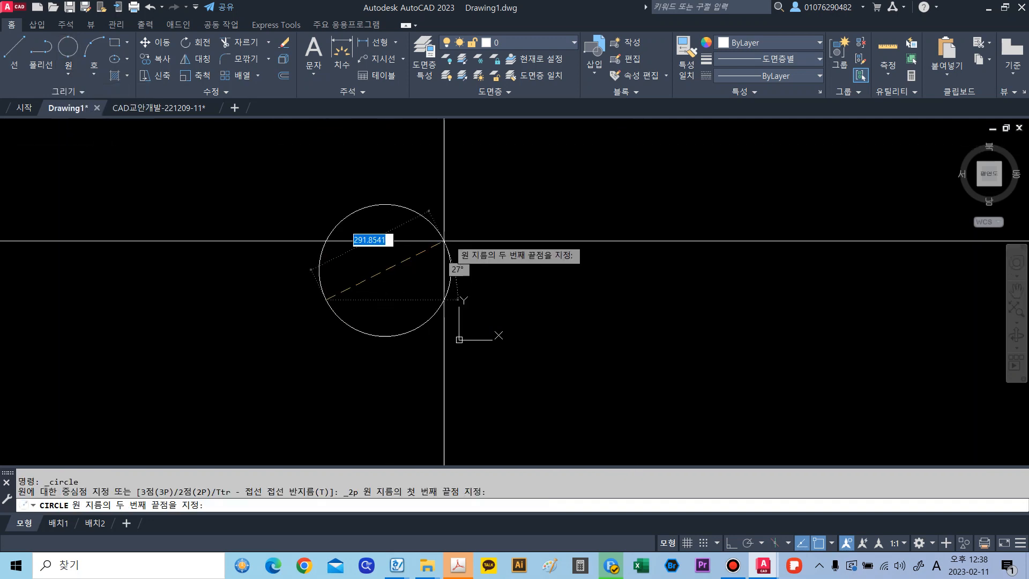
pyautogui.click(546, 220)
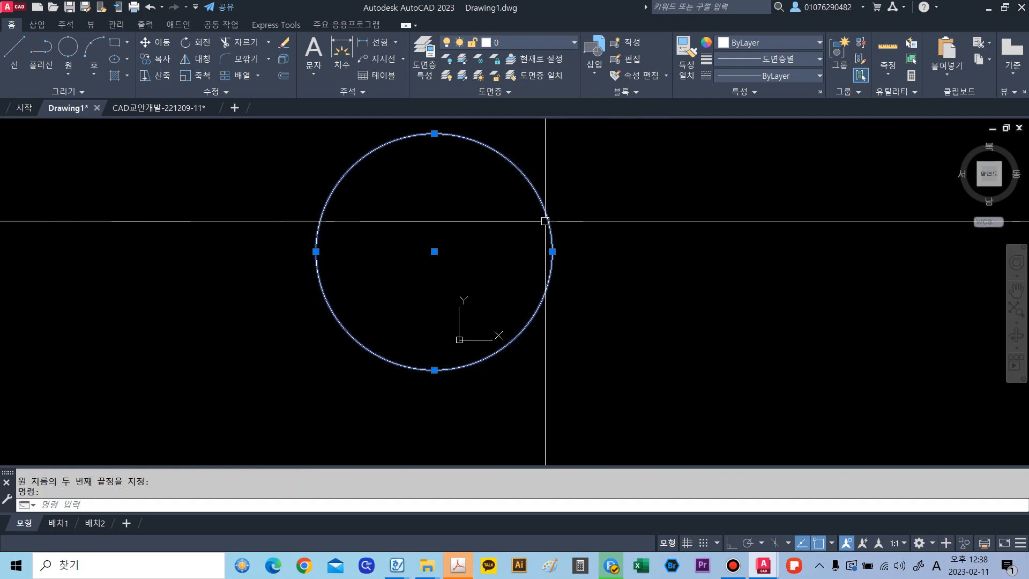
# - Clear the selection and erase the two-point circle around the coordinate origin
pyautogui.press('Escape')
pyautogui.write('e')
pyautogui.press('space')
pyautogui.click(545, 214)
pyautogui.press('space')
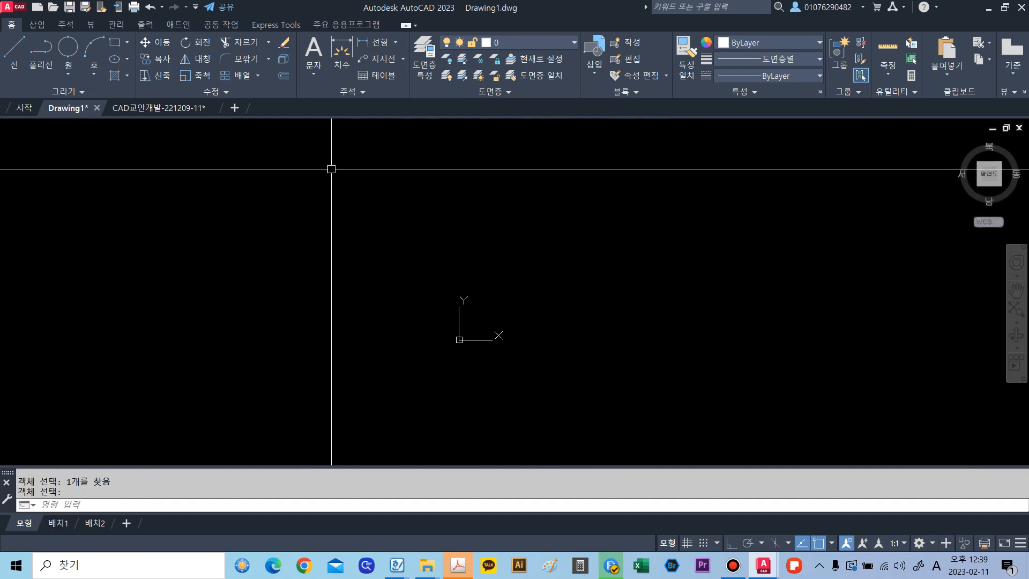
# - Draw a large three-point circle with a radius of about 331.7 enclosing the coordinate origin
pyautogui.click(78, 79)
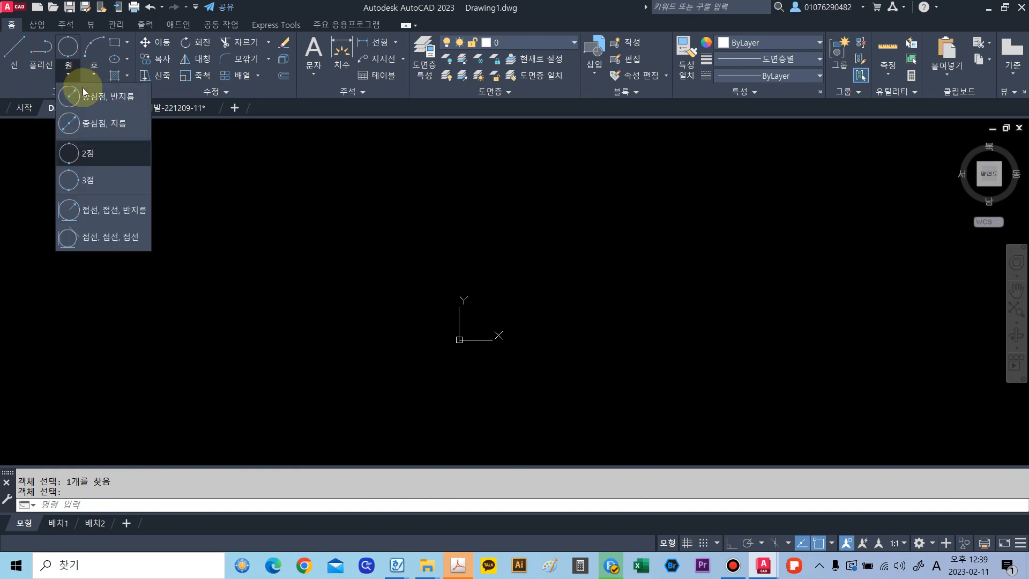
pyautogui.click(108, 185)
pyautogui.click(424, 207)
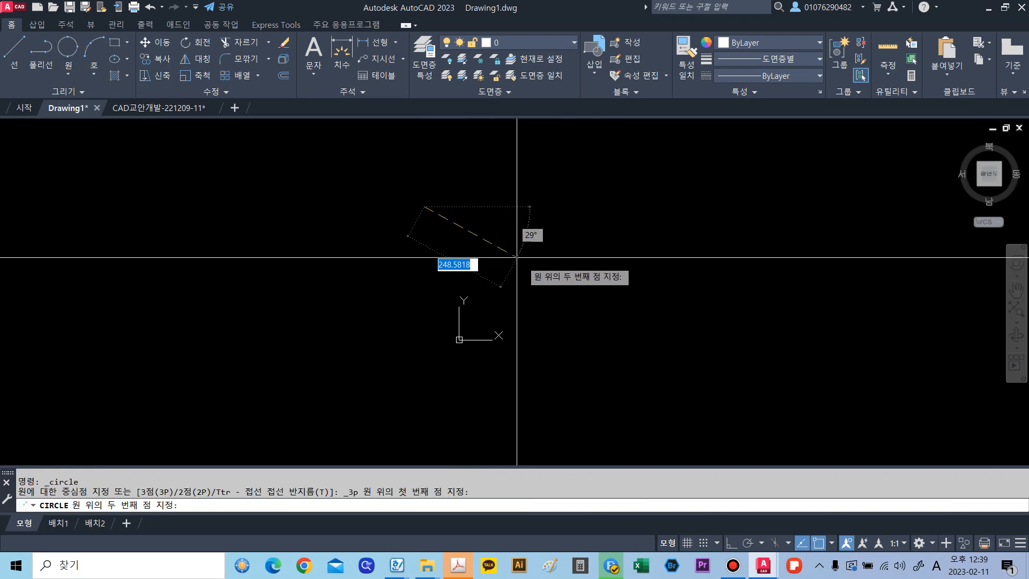
pyautogui.click(681, 357)
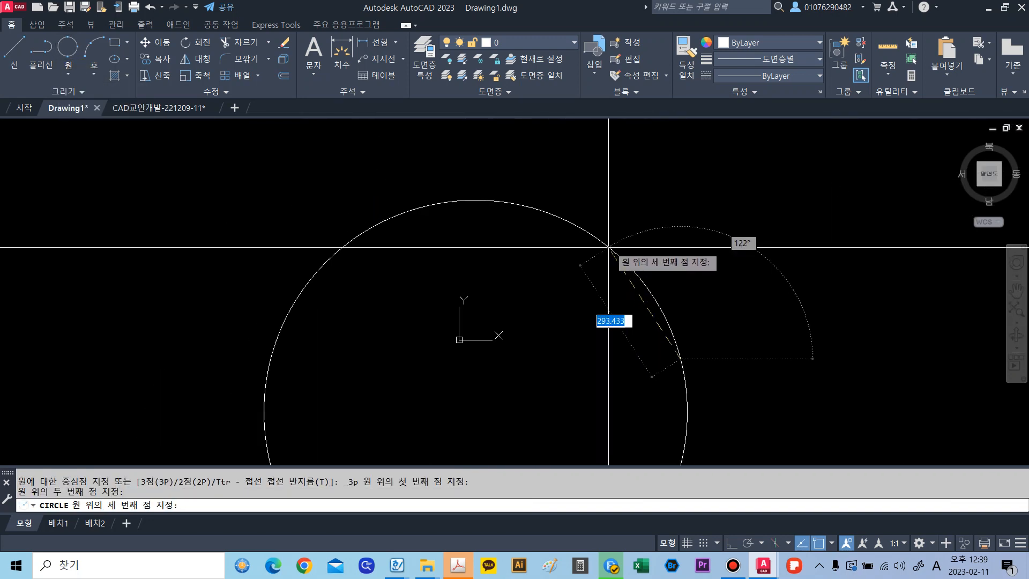
pyautogui.click(689, 191)
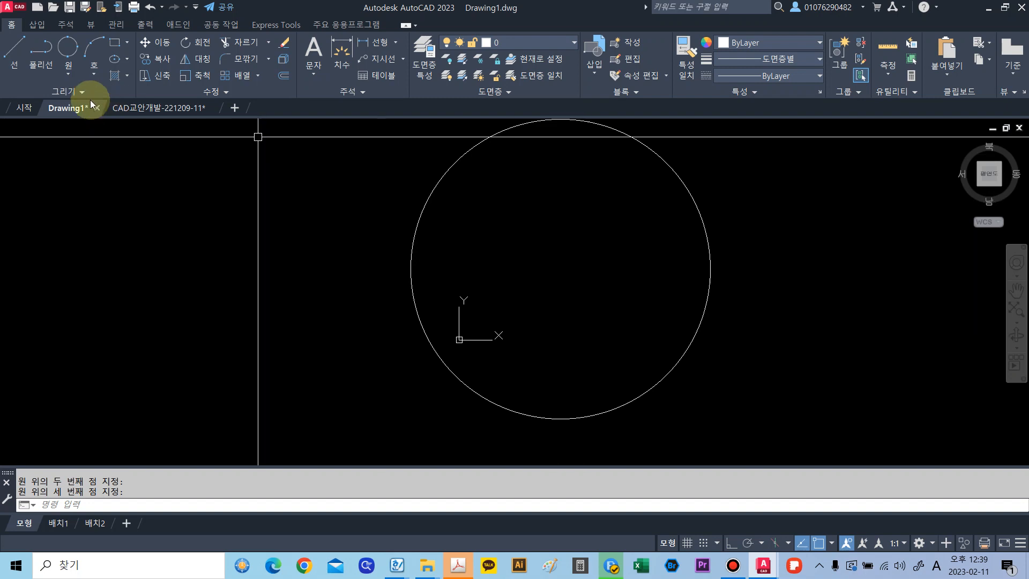
# - Erase the large three-point circle around the coordinate origin
pyautogui.click(68, 75)
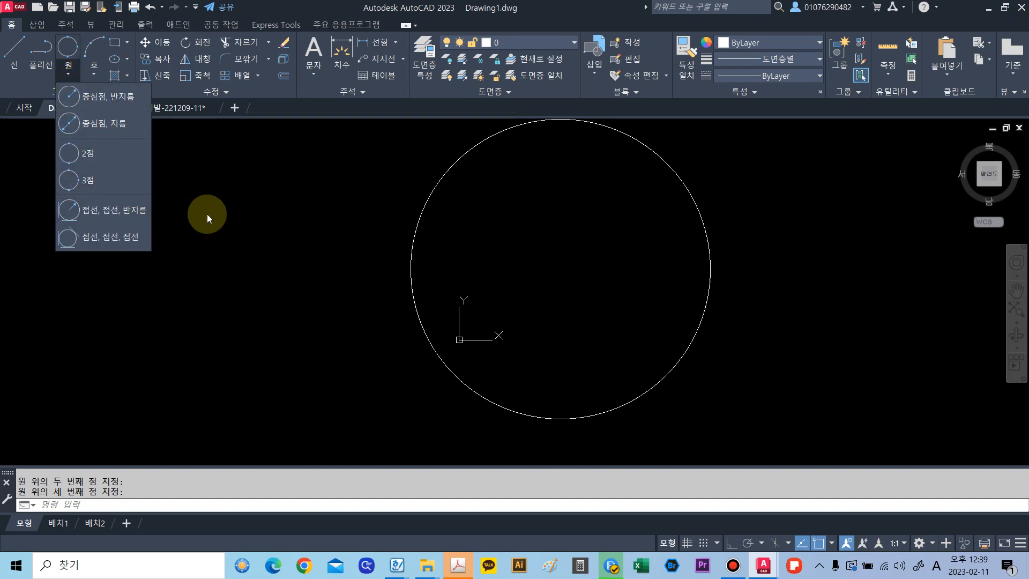
pyautogui.click(388, 253)
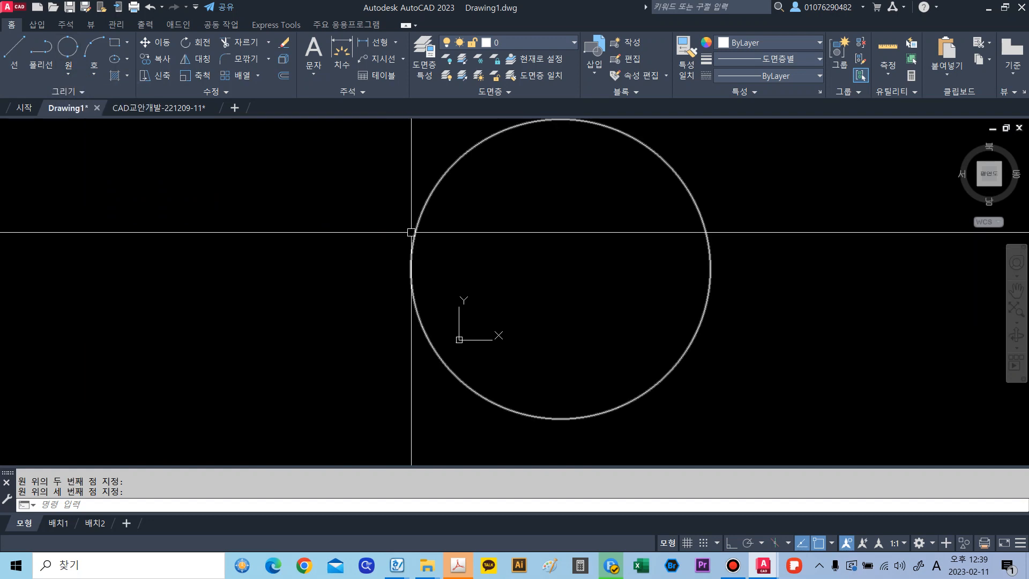
pyautogui.write('e')
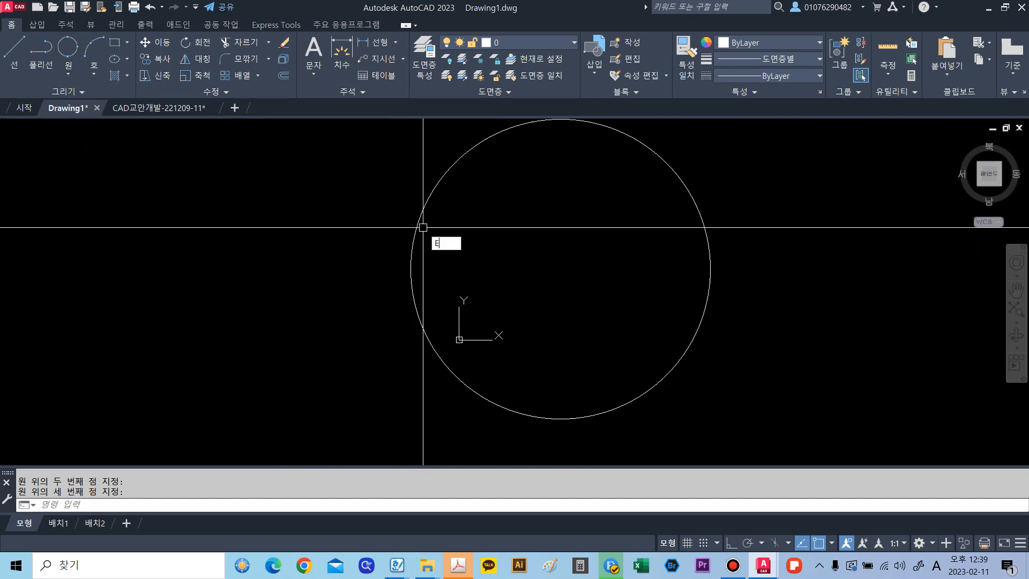
pyautogui.press('space')
pyautogui.click(423, 216)
pyautogui.press('space')
# - Draw two connected lines forming a sideways V that opens to the right, with its corner left of the coordinate origin
pyautogui.moveTo(437, 271)
pyautogui.mouseDown(button='middle')
pyautogui.moveTo(425, 232)
pyautogui.moveTo(411, 270)
pyautogui.mouseUp(button='middle')
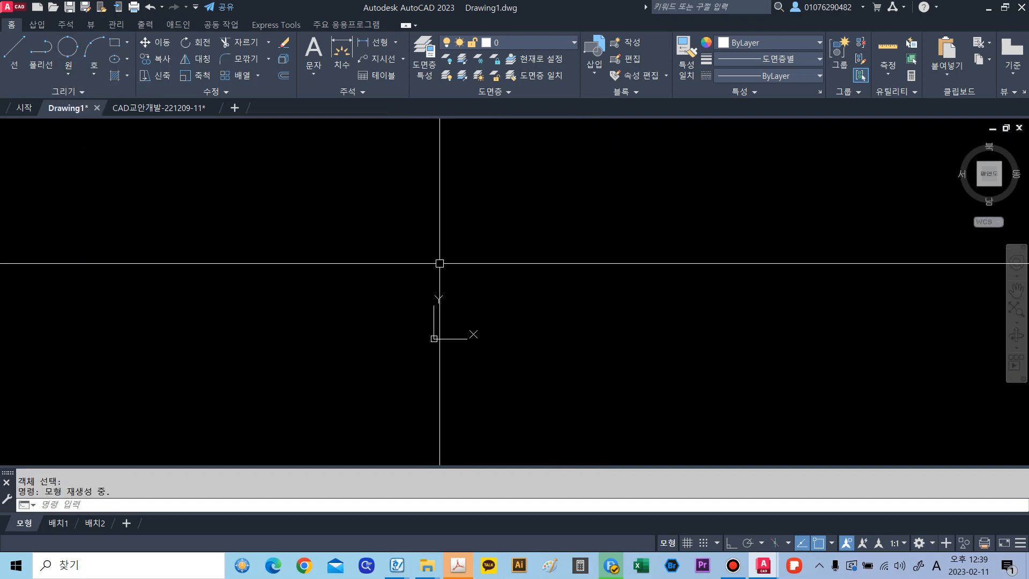
pyautogui.write('l')
pyautogui.press('space')
pyautogui.click(503, 213)
pyautogui.click(285, 358)
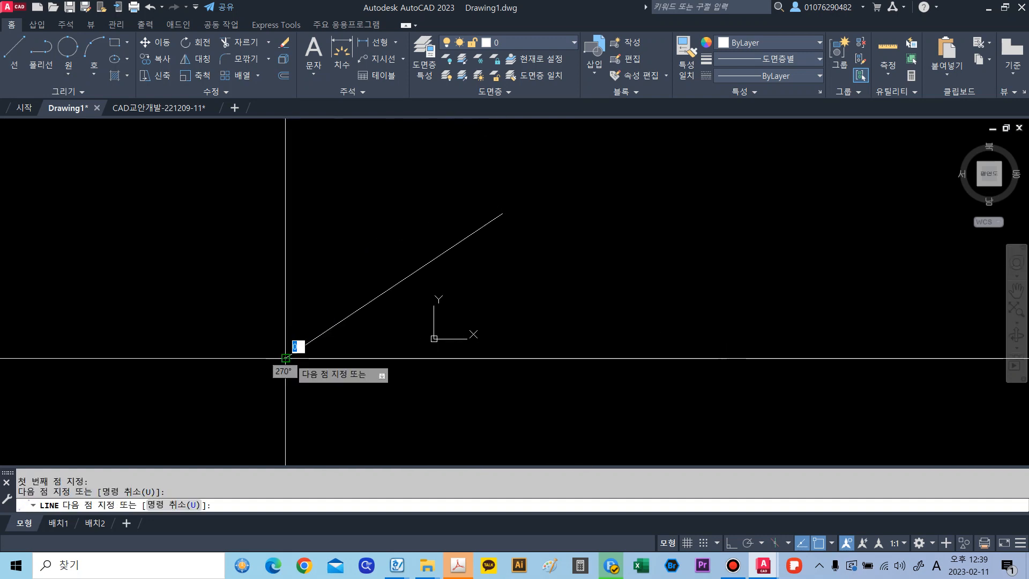
pyautogui.moveTo(309, 358); pyautogui.dragTo(288, 218, button='middle')
pyautogui.click(593, 419)
pyautogui.press('space')
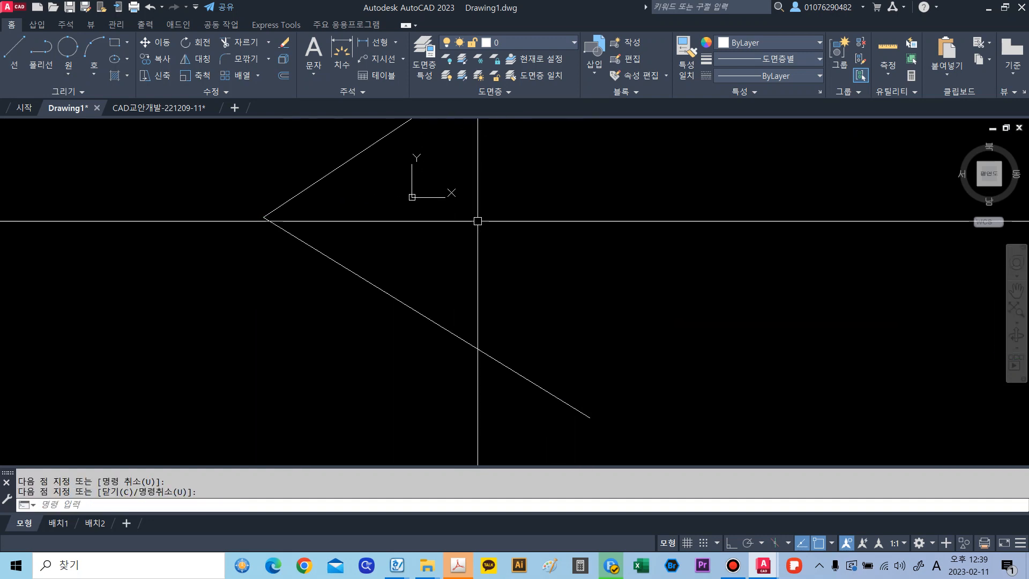
# - Draw a tangent-tangent-radius circle touching the upper and lower lines of the V, with a radius of 100
pyautogui.moveTo(476, 220); pyautogui.dragTo(502, 322, button='middle')
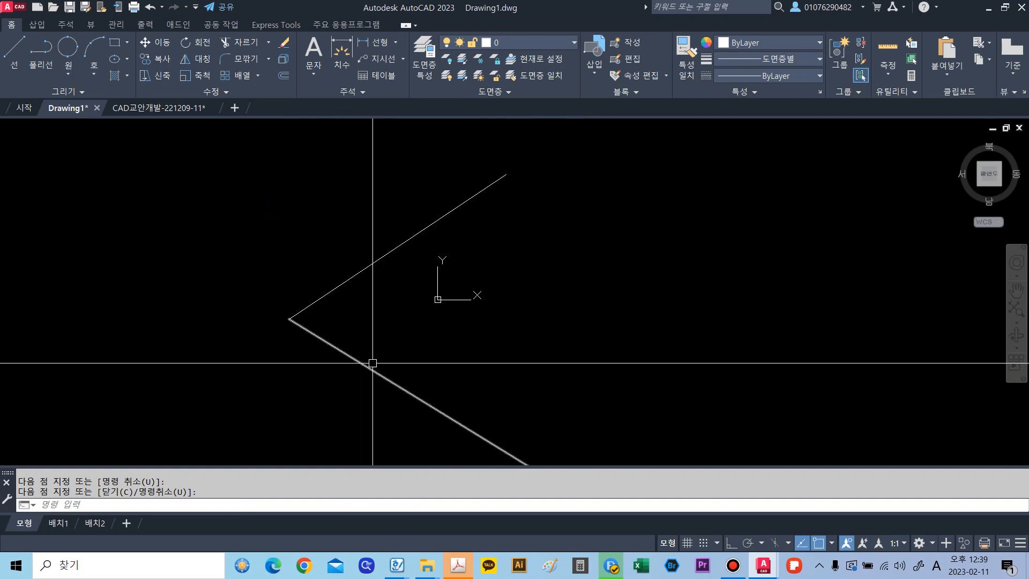
pyautogui.click(68, 77)
pyautogui.click(123, 219)
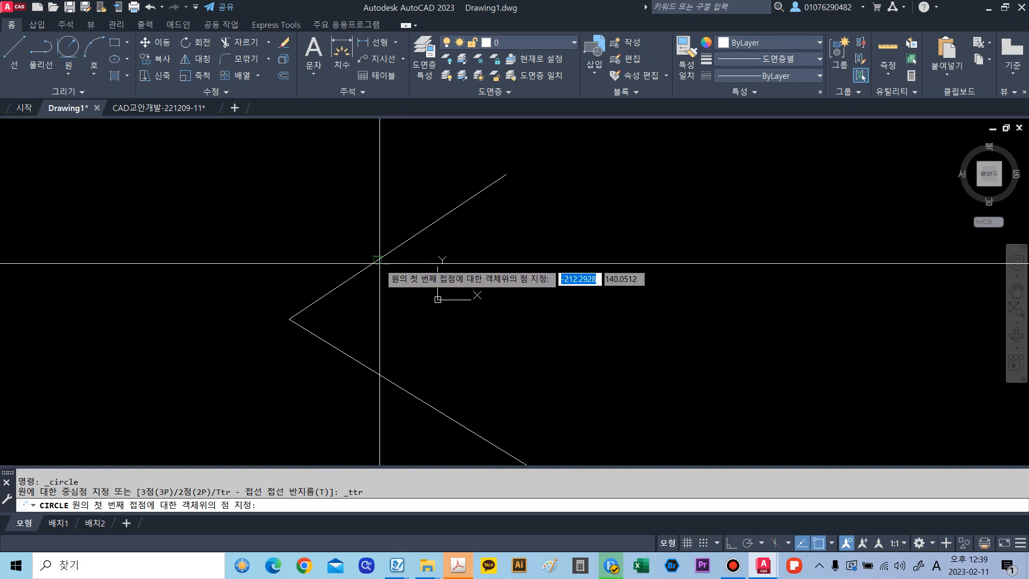
pyautogui.click(379, 260)
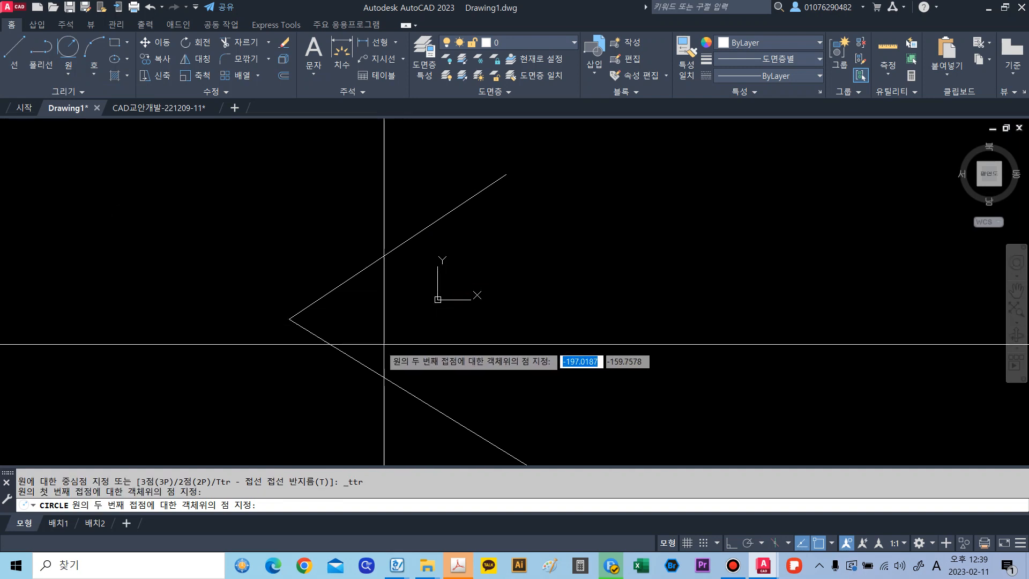
pyautogui.click(367, 366)
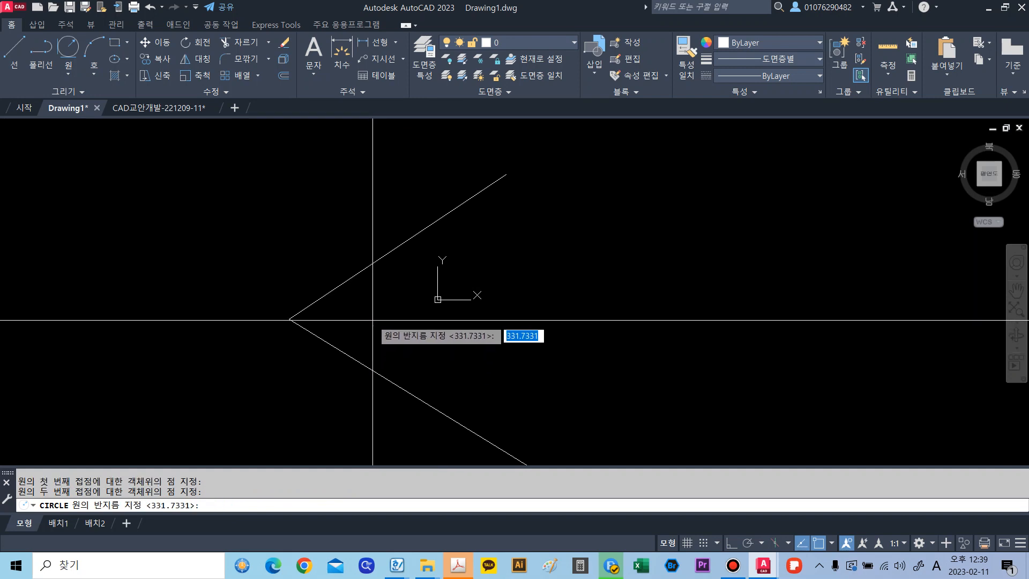
pyautogui.write('100')
pyautogui.press('Return')
# - Select the upper line and the circle, examine closely where they touch, and clear the selection
pyautogui.scroll(6, 342, 330)
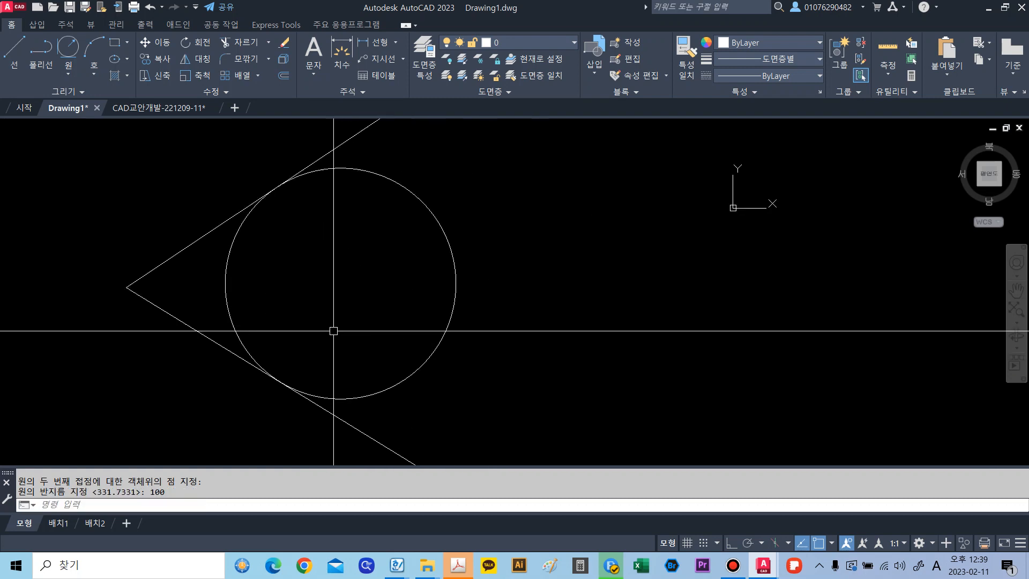
pyautogui.click(232, 216)
pyautogui.click(241, 223)
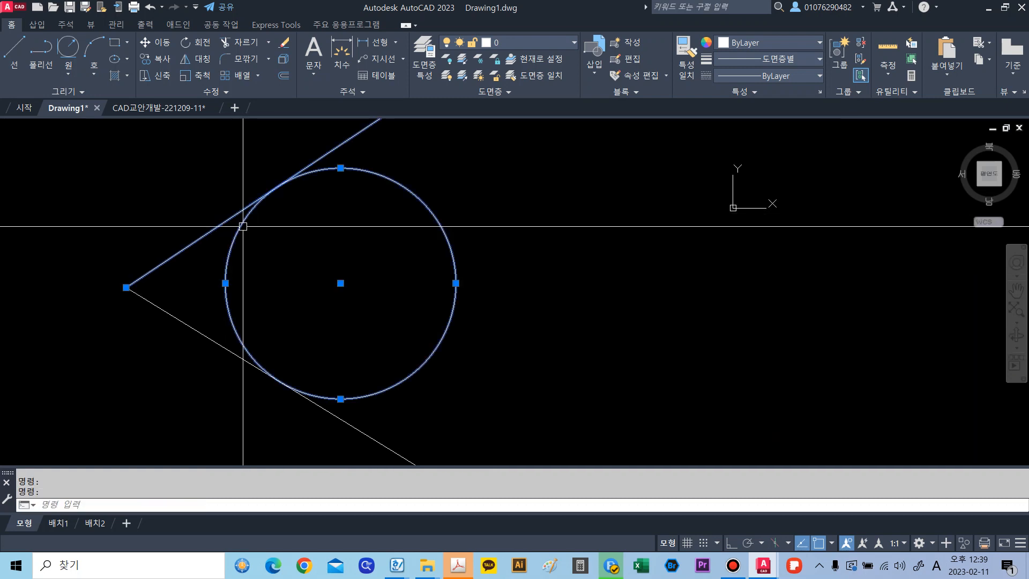
pyautogui.scroll(5, 242, 223)
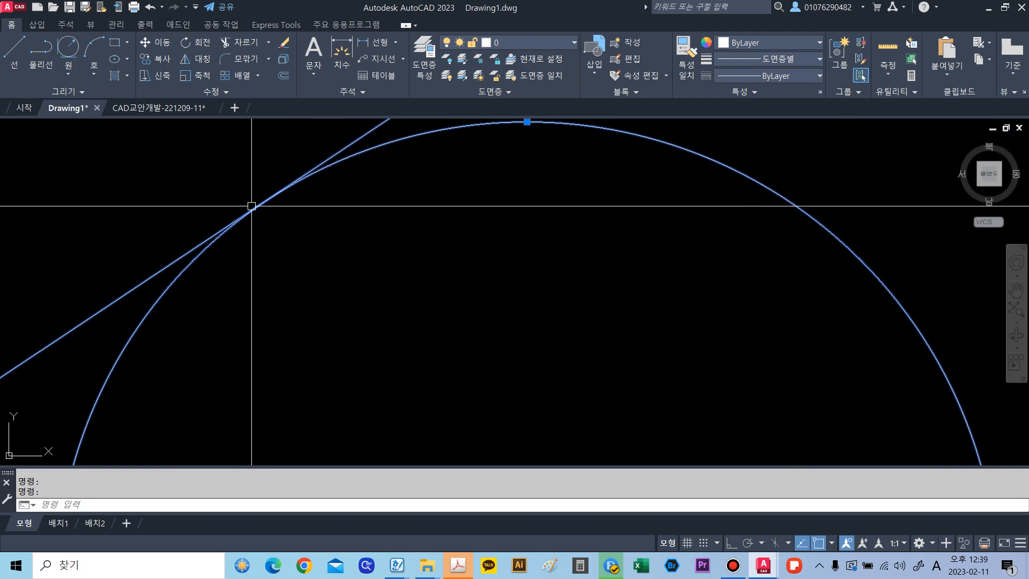
pyautogui.scroll(-5, 252, 207)
pyautogui.press('Escape')
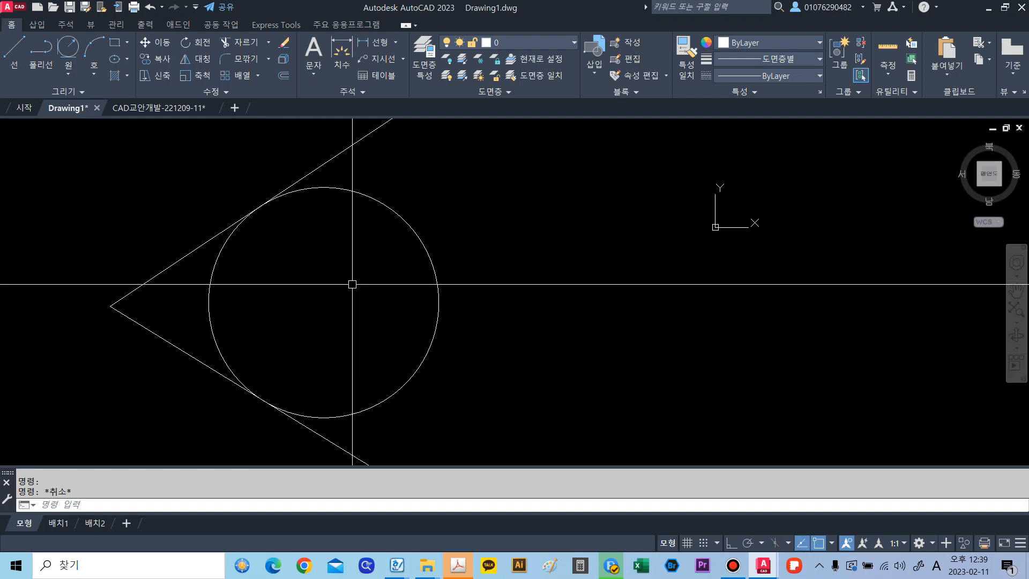
# - Draw a three-point arc curving upward in the empty area to the right of the coordinate origin
pyautogui.click(98, 54)
pyautogui.scroll(-2, 574, 251)
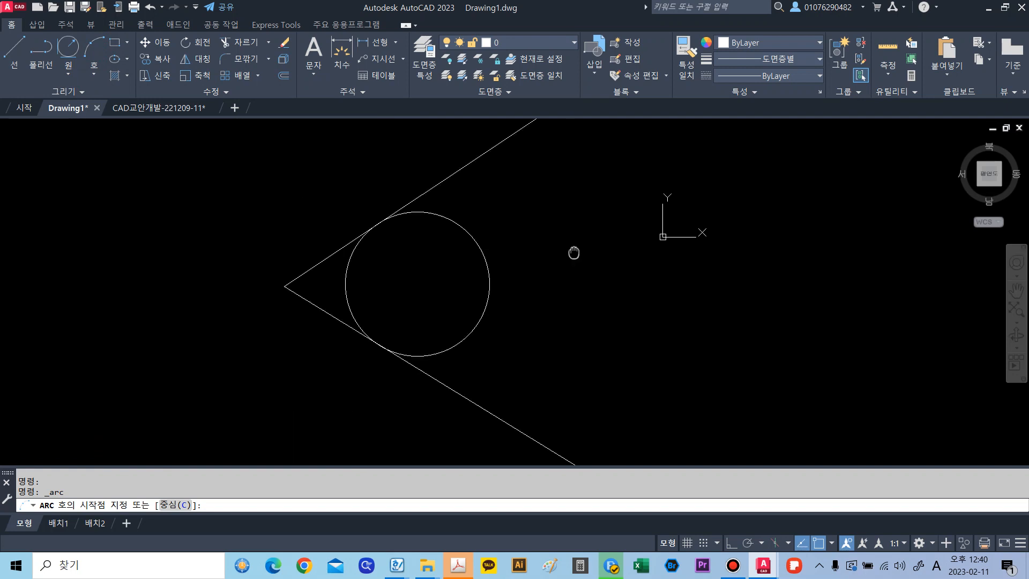
pyautogui.moveTo(574, 251); pyautogui.dragTo(164, 260, button='middle')
pyautogui.click(361, 281)
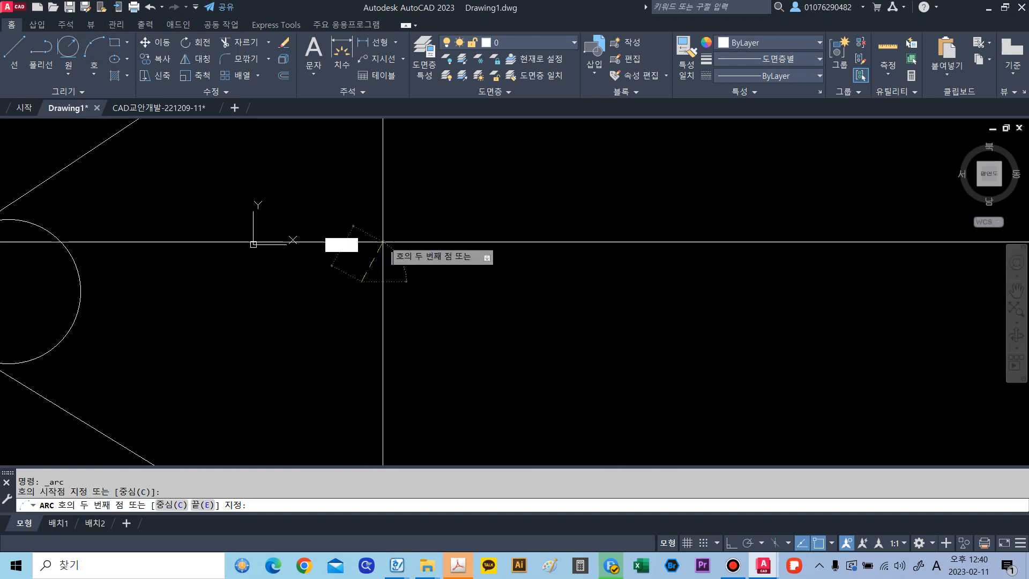
pyautogui.click(463, 226)
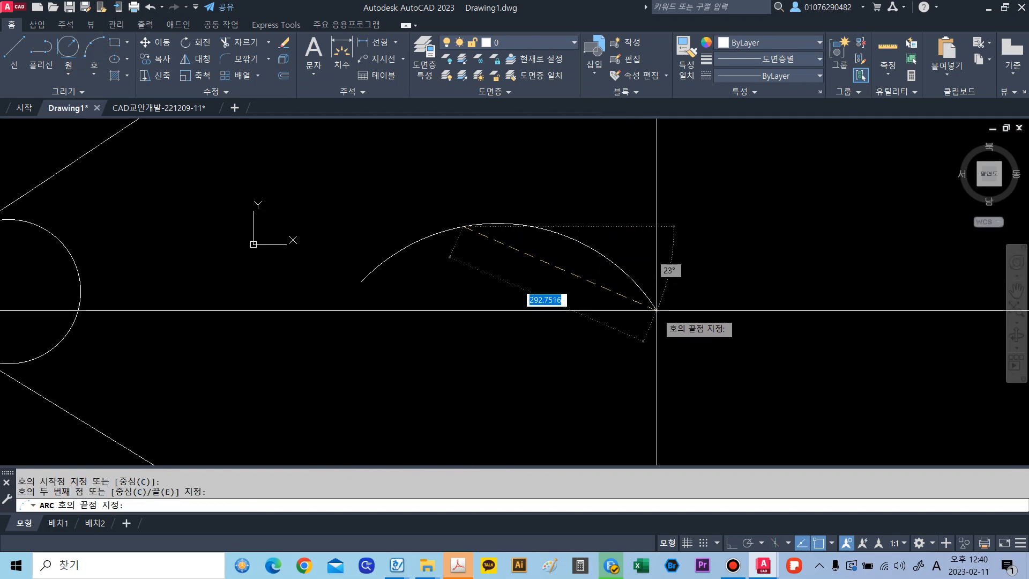
pyautogui.click(661, 338)
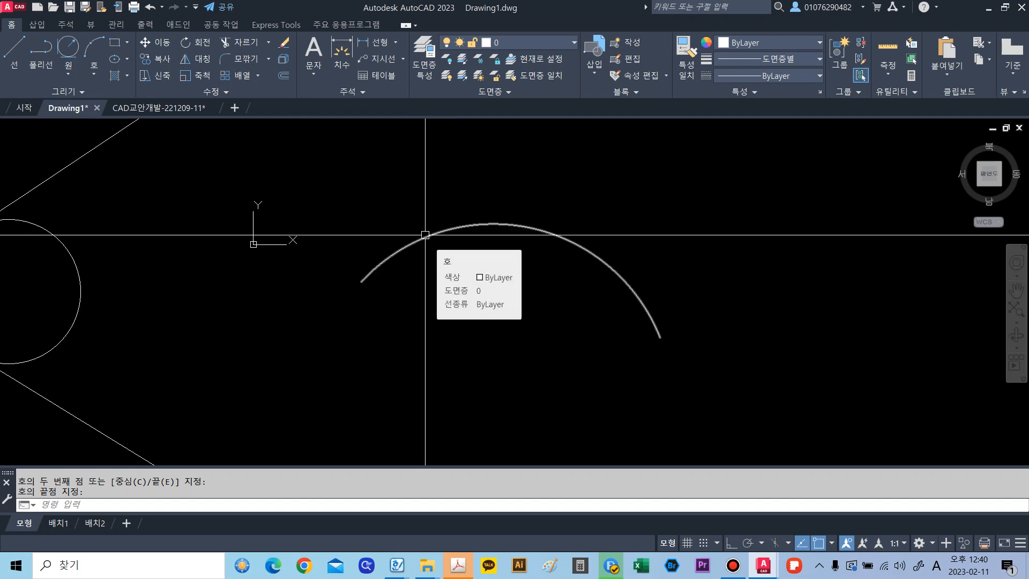
pyautogui.scroll(-3, 429, 235)
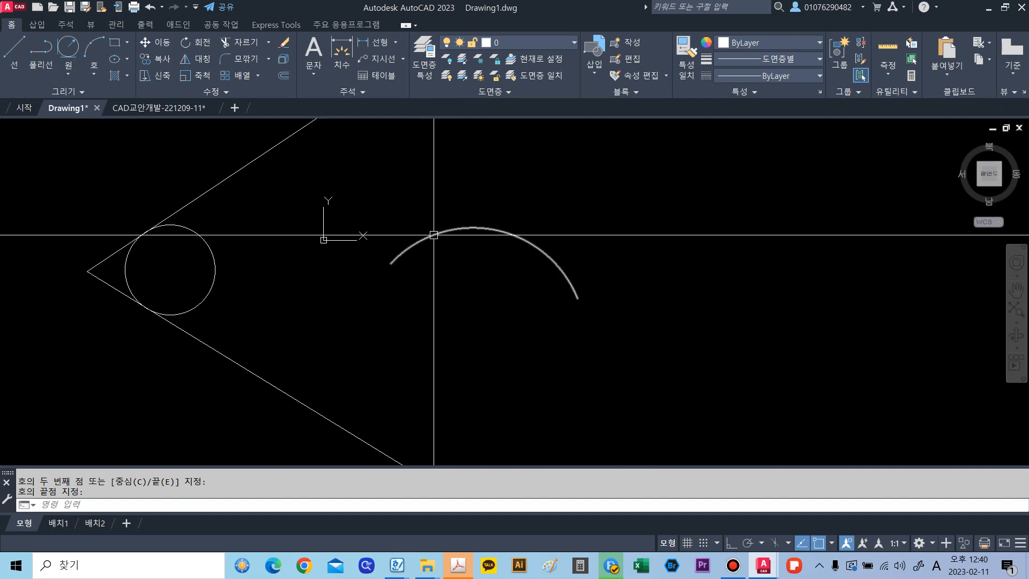
# - Erase the two V lines, the tangent circle and the arc together with a crossing selection
pyautogui.click(459, 327)
pyautogui.click(177, 222)
pyautogui.press('Return')
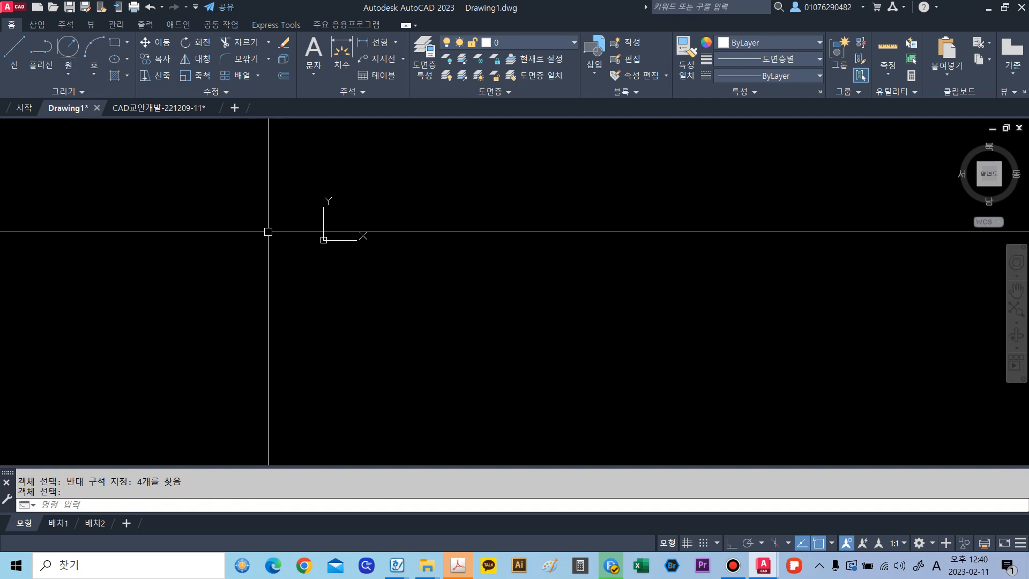
pyautogui.write('REC')
pyautogui.press('Return')
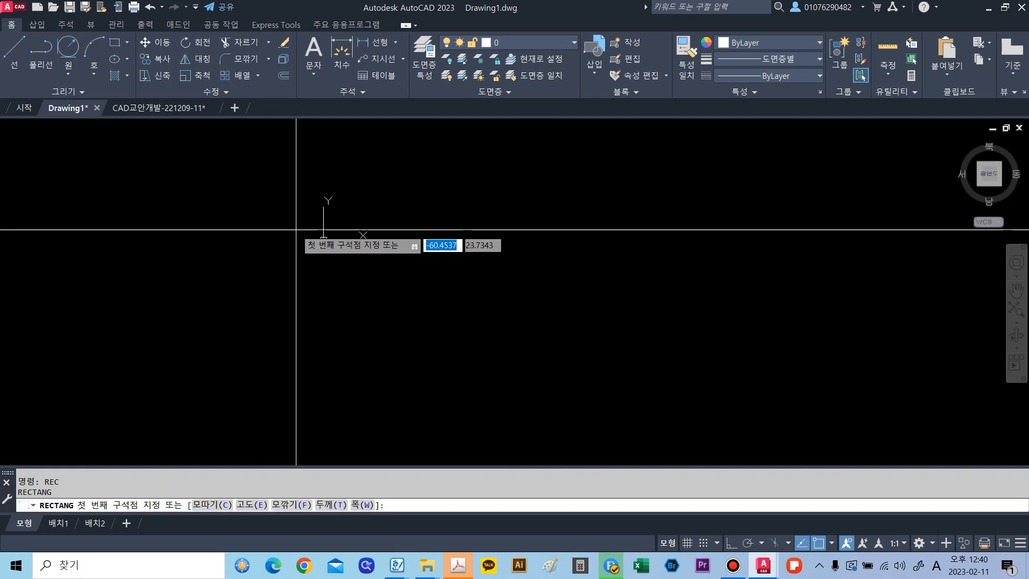
pyautogui.press('Escape')
pyautogui.write('R')
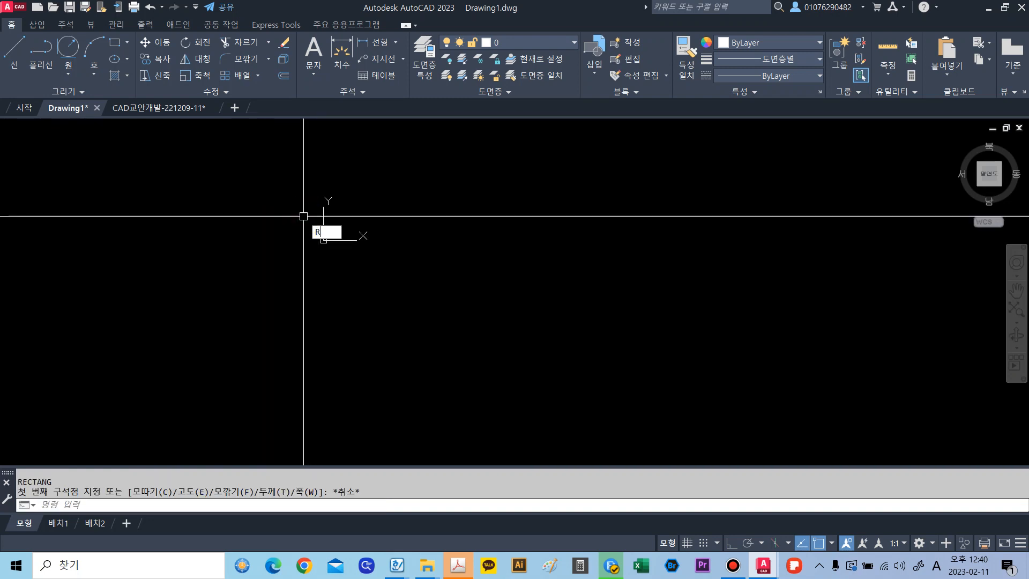
pyautogui.write('EC')
pyautogui.press('Return')
pyautogui.press('Escape')
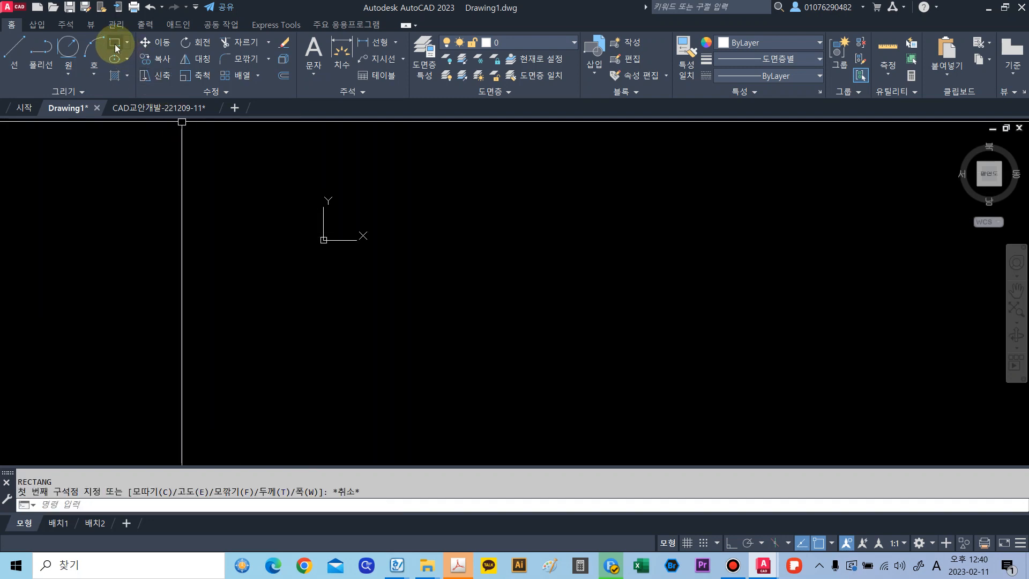
# - Draw a rectangle by two opposite corners in the empty area to the right of the coordinate origin
pyautogui.click(128, 41)
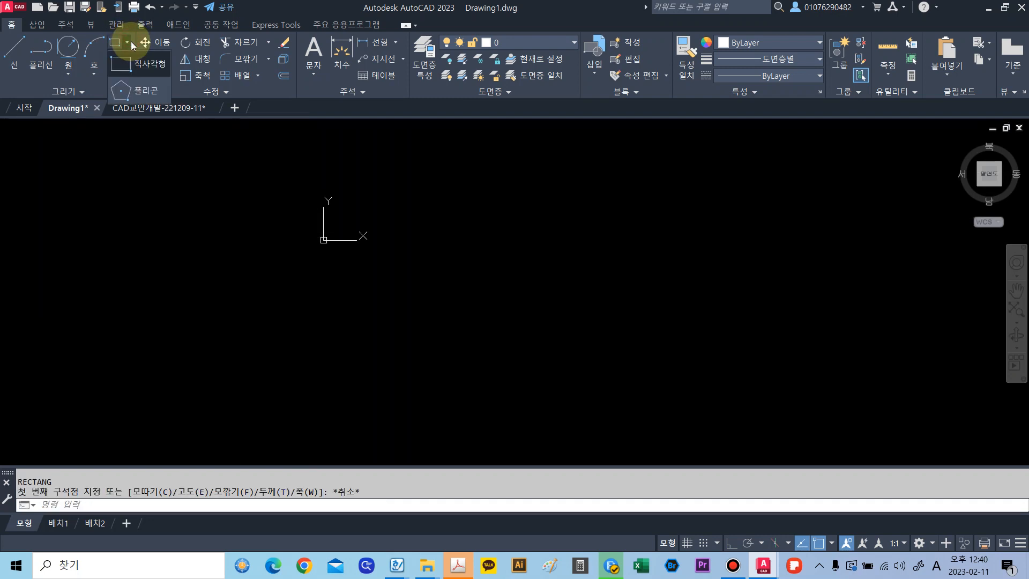
pyautogui.click(147, 65)
pyautogui.click(421, 209)
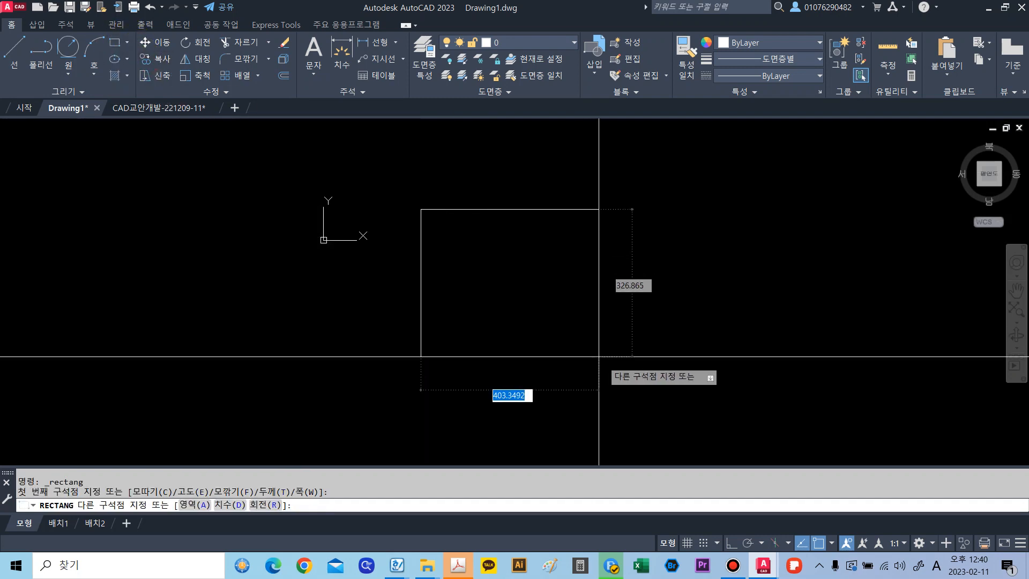
pyautogui.click(648, 388)
pyautogui.moveTo(705, 304); pyautogui.dragTo(592, 315, button='middle')
# - Draw a second, slightly smaller rectangle by two corners, to the right of the first and set a little higher
pyautogui.press('Return')
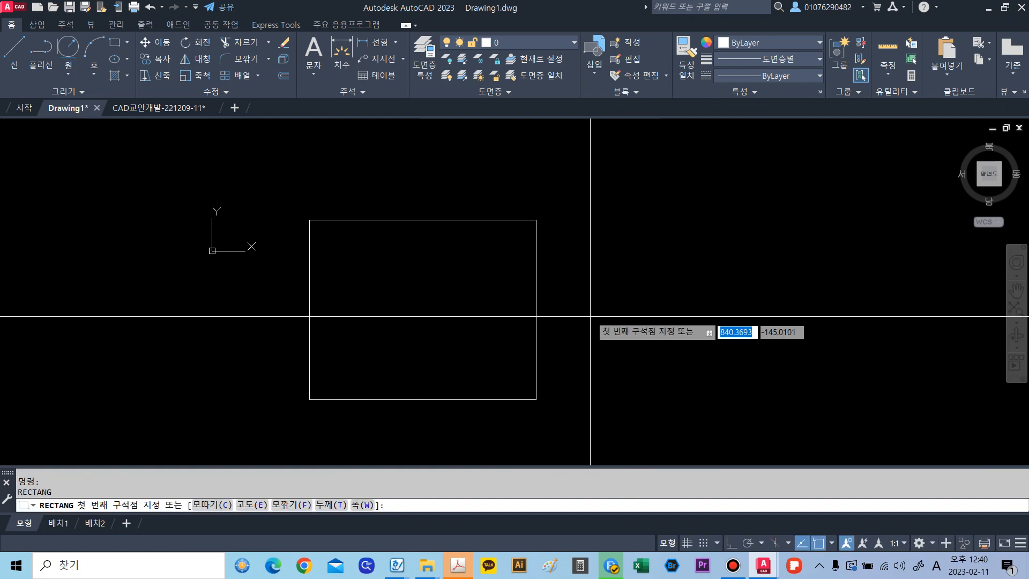
pyautogui.click(597, 315)
pyautogui.click(796, 170)
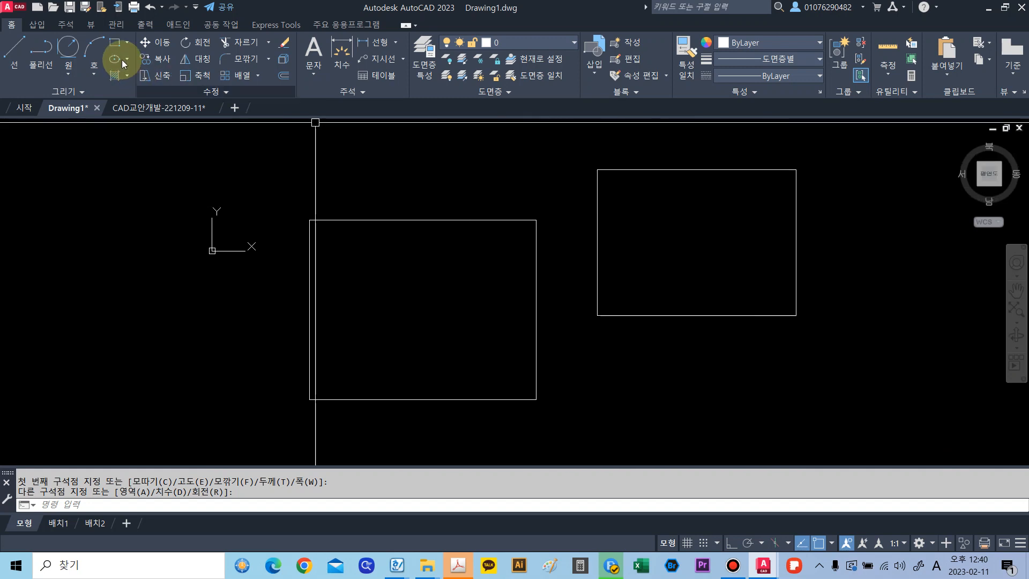
# - Draw an eight-sided polygon inscribed in a circle with a radius of 300, centred below the right-hand rectangle
pyautogui.click(128, 43)
pyautogui.click(131, 88)
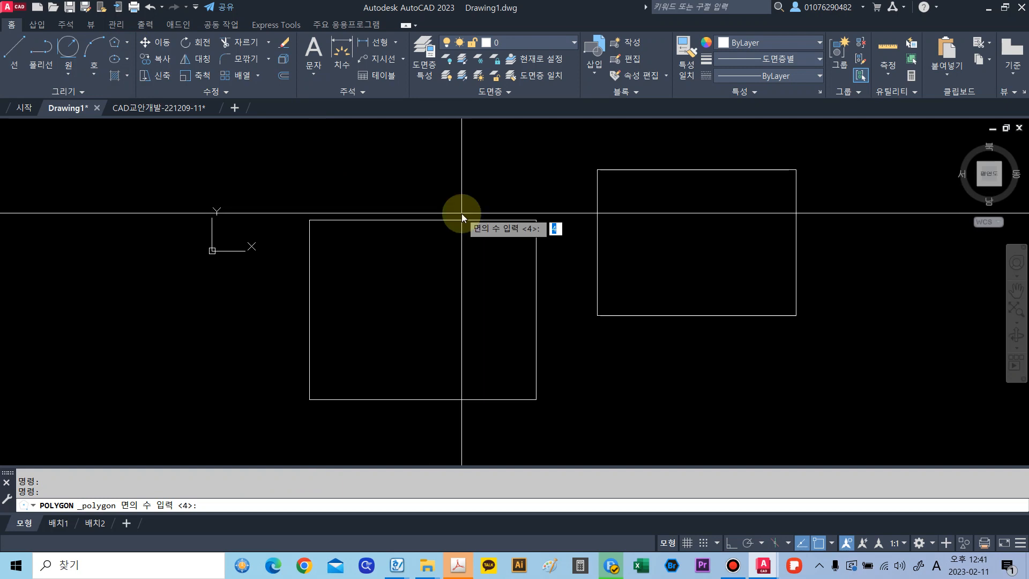
pyautogui.write('8')
pyautogui.press('Return')
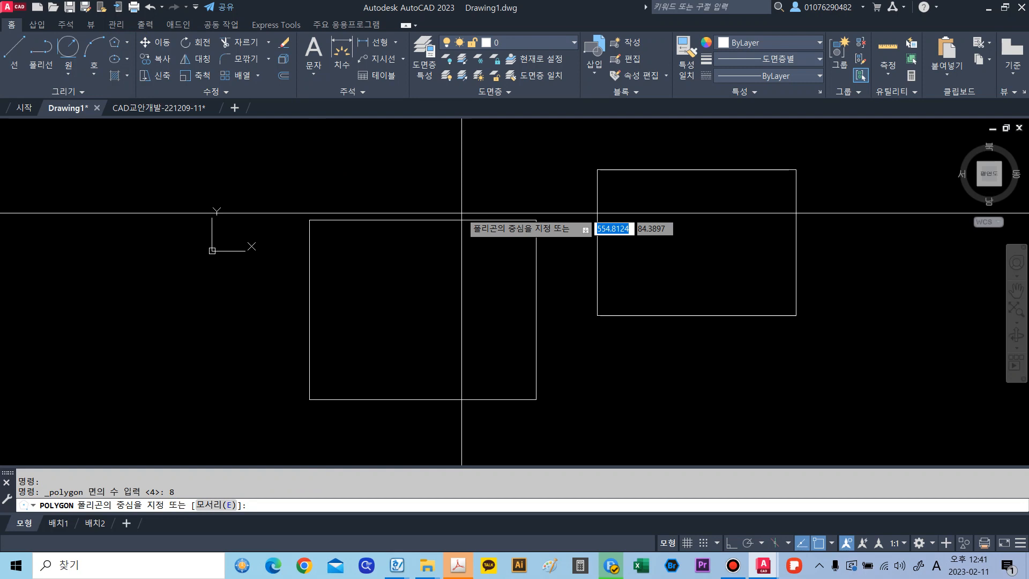
pyautogui.scroll(-4, 461, 213)
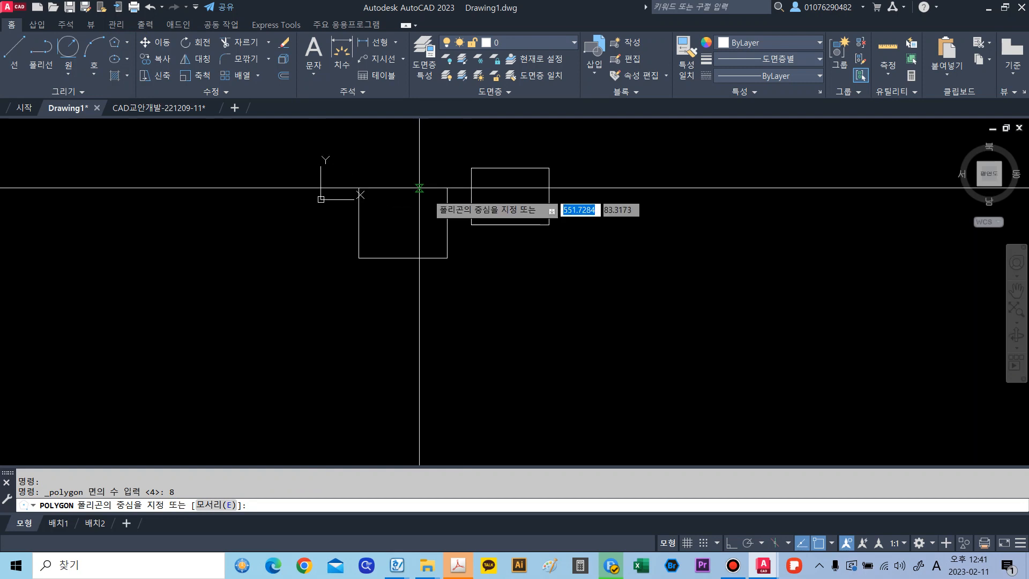
pyautogui.click(539, 314)
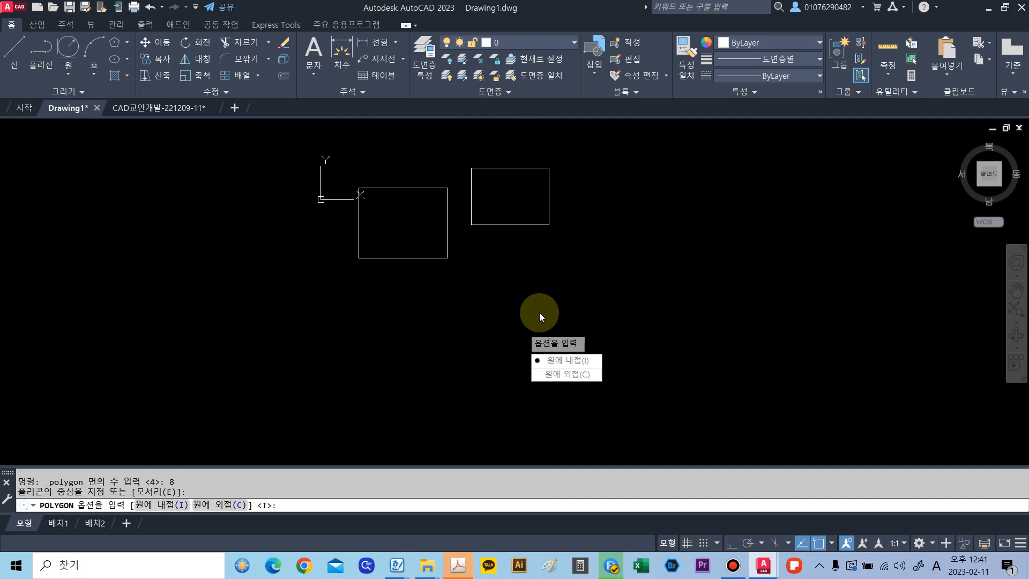
pyautogui.click(569, 360)
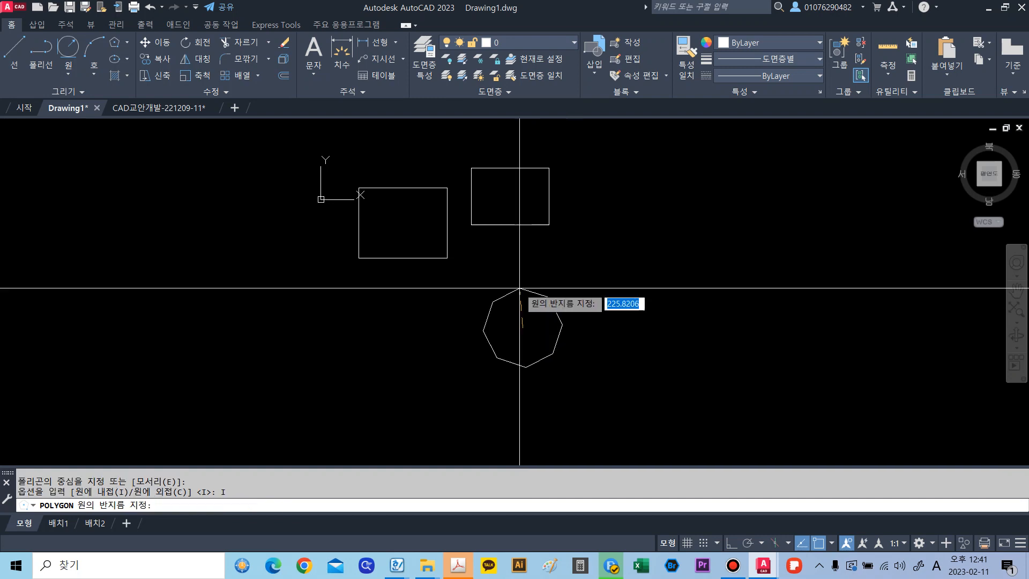
pyautogui.click(540, 265)
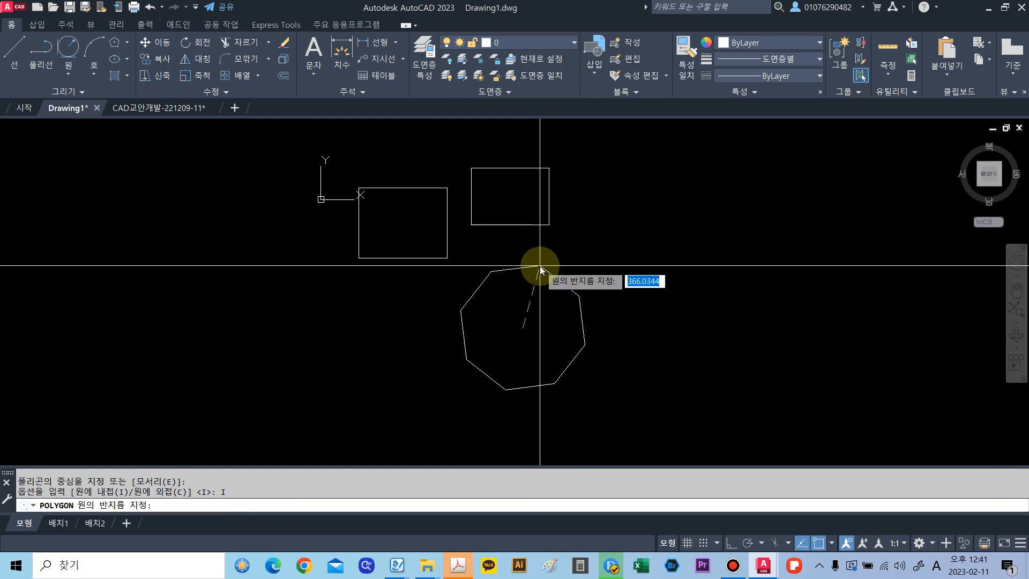
pyautogui.write('300')
pyautogui.press('Return')
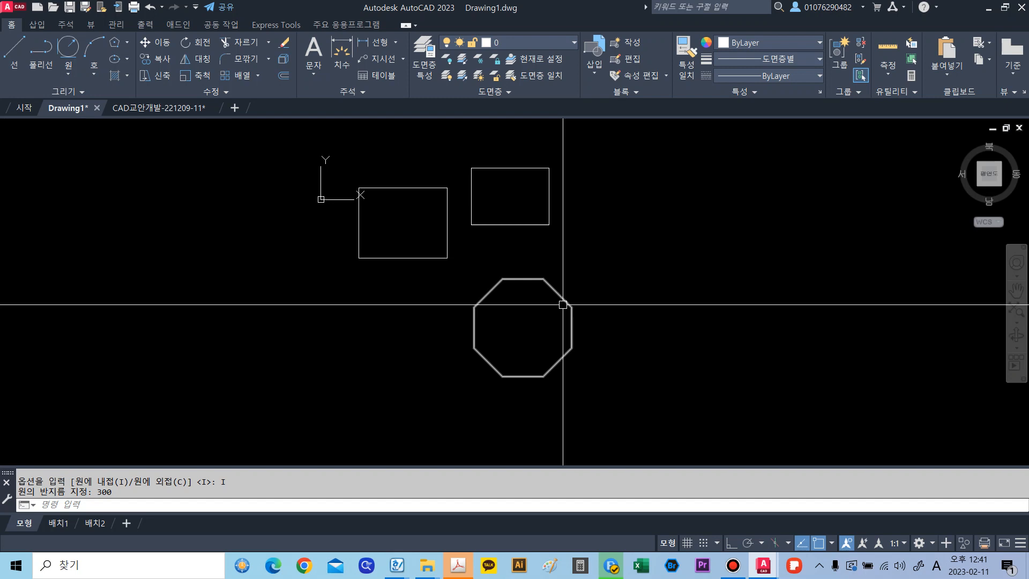
# - Erase both rectangles and the octagon with one crossing selection
pyautogui.write('E')
pyautogui.press('Return')
pyautogui.click(586, 328)
pyautogui.click(415, 201)
pyautogui.press('Return')
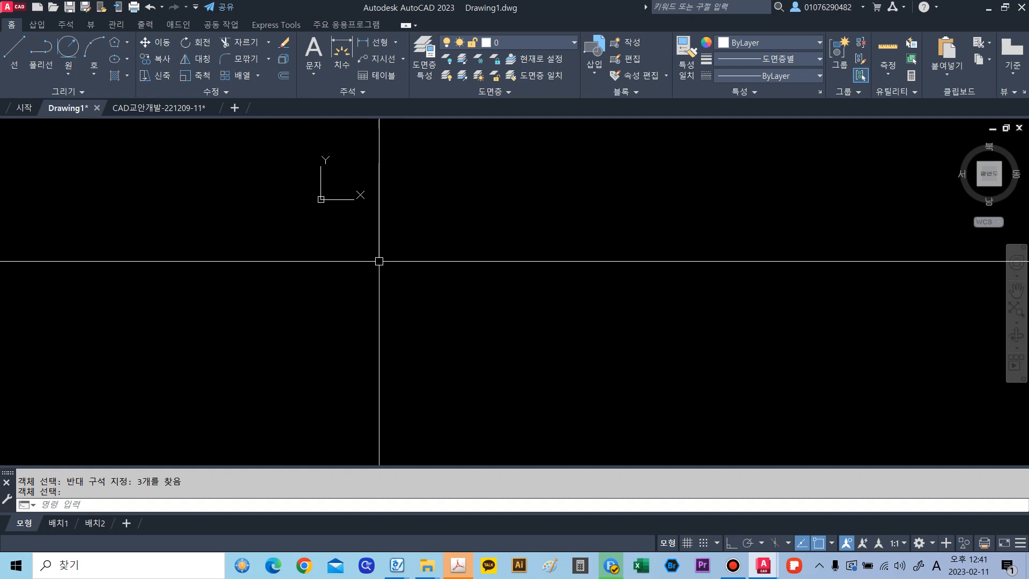
# - Draw a diagonal construction line (XLINE) rising to the right, passing below and right of the coordinate origin
pyautogui.press('Return')
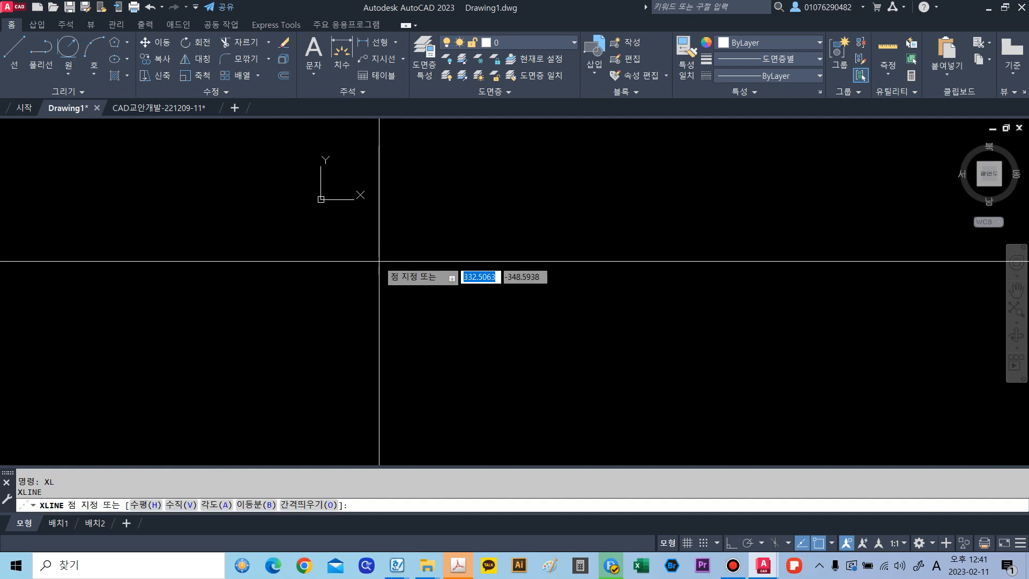
pyautogui.click(439, 378)
pyautogui.click(546, 295)
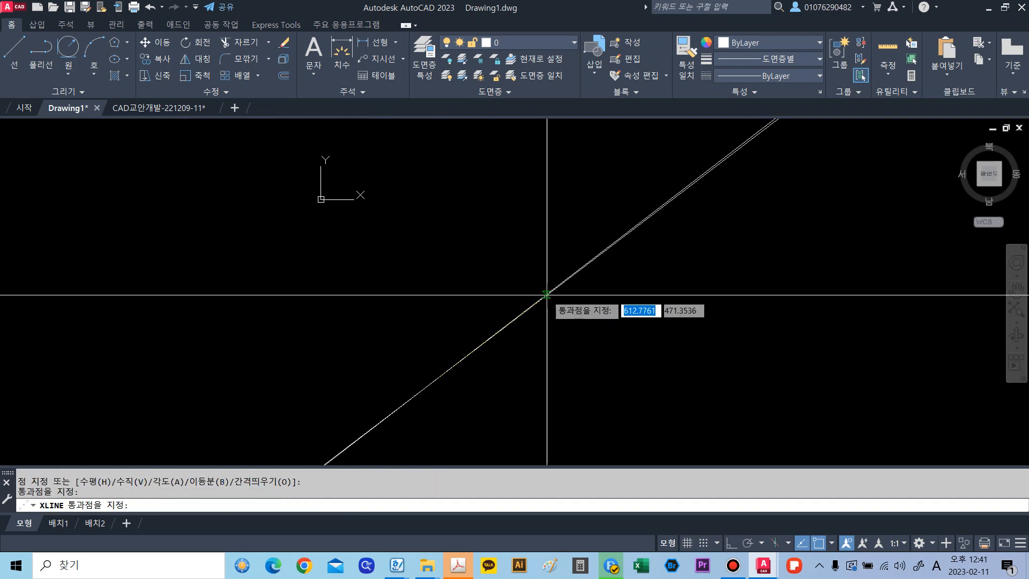
pyautogui.press('Return')
# - Try zooming to the drawing extents, and undo that zoom
pyautogui.middleClick(541, 272)
pyautogui.middleClick(541, 272)
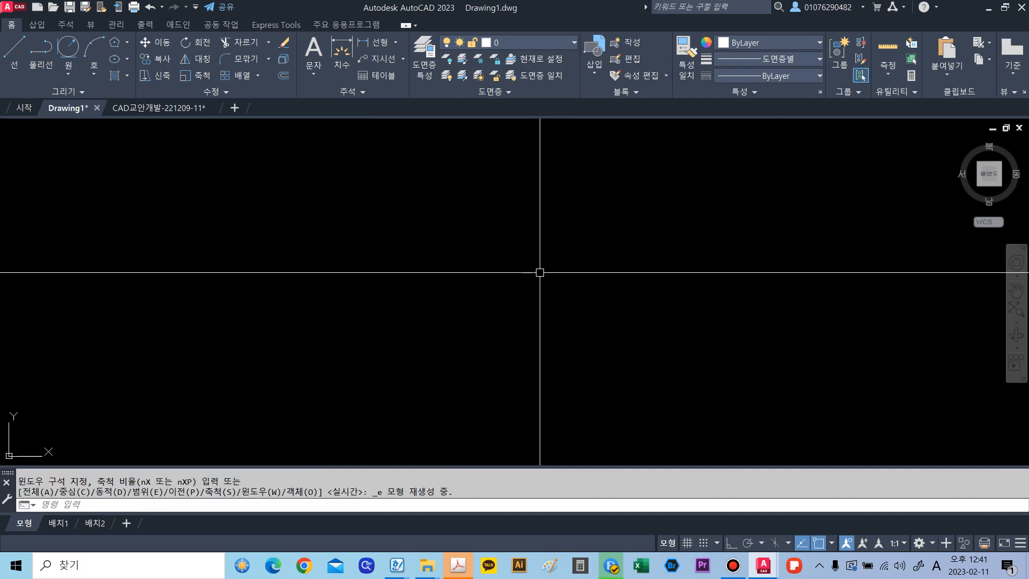
pyautogui.press('Escape')
pyautogui.press('Escape')
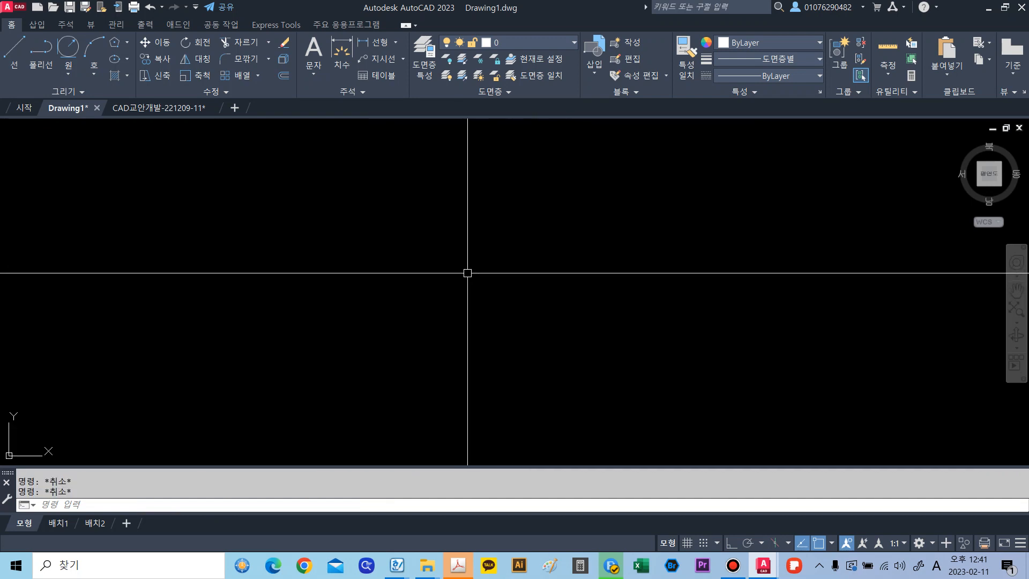
pyautogui.write('u')
pyautogui.press('Return')
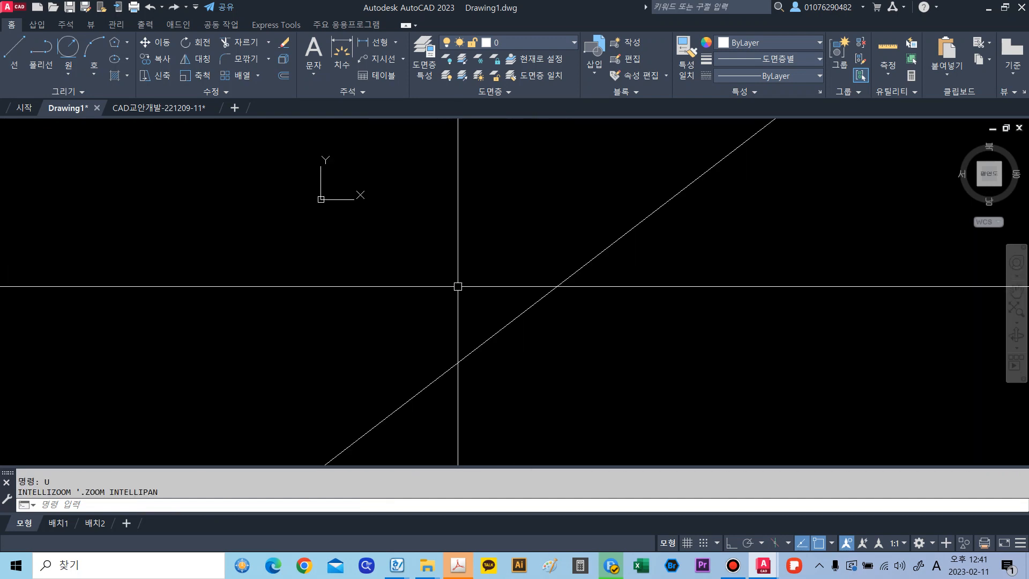
# - Draw a circle with a radius of about 1428 above and left of the construction line
pyautogui.scroll(-7, 457, 290)
pyautogui.scroll(4, 458, 289)
pyautogui.write('c')
pyautogui.press('Return')
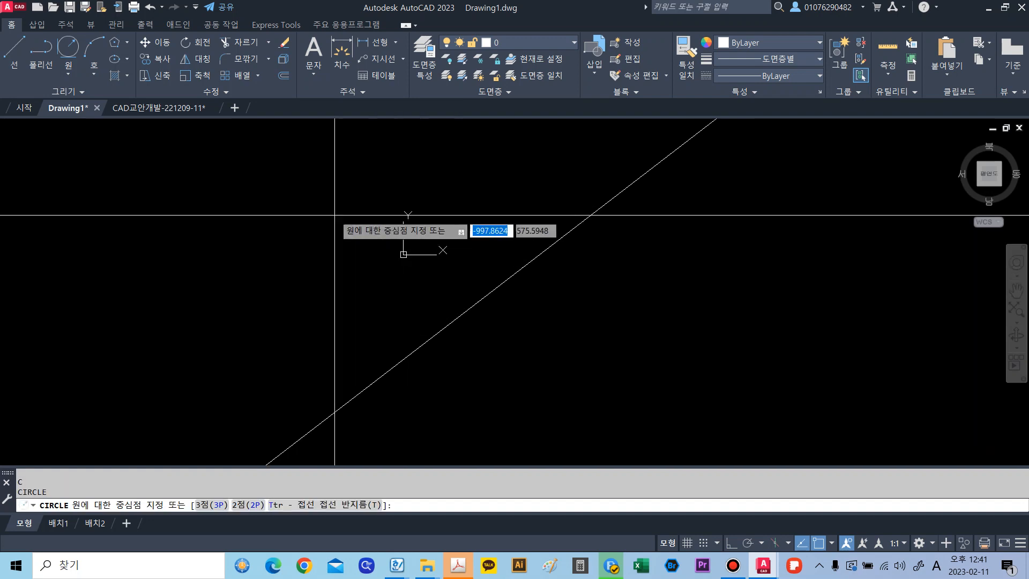
pyautogui.click(335, 215)
pyautogui.scroll(-8, 418, 266)
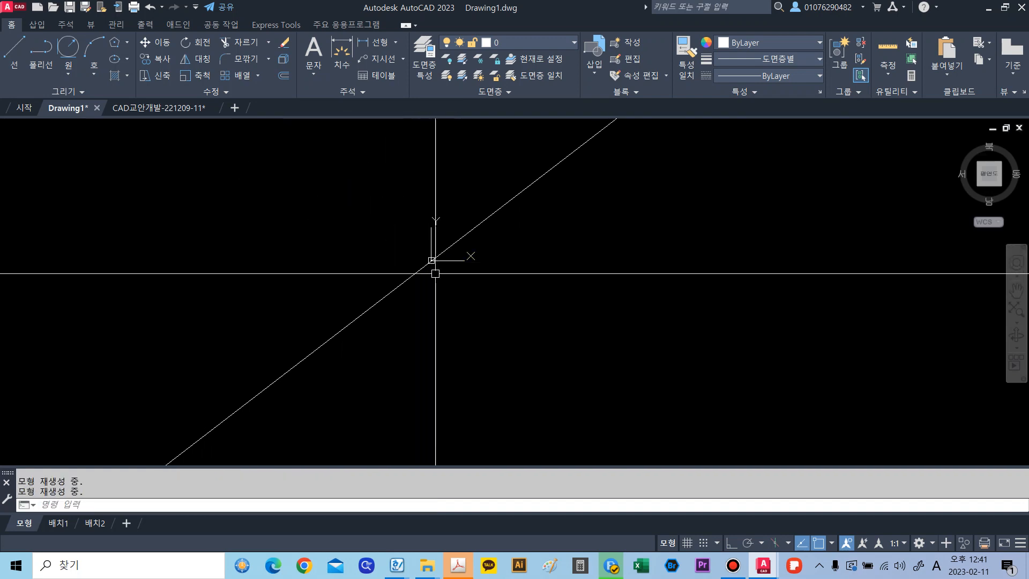
pyautogui.scroll(5, 456, 279)
pyautogui.moveTo(423, 260); pyautogui.dragTo(596, 279, button='middle')
pyautogui.scroll(5, 586, 280)
pyautogui.moveTo(699, 251); pyautogui.dragTo(489, 374, button='middle')
# - Erase the construction line and the circle with a crossing selection
pyautogui.press('Escape')
pyautogui.write('e')
pyautogui.press('Return')
pyautogui.click(620, 380)
pyautogui.click(500, 268)
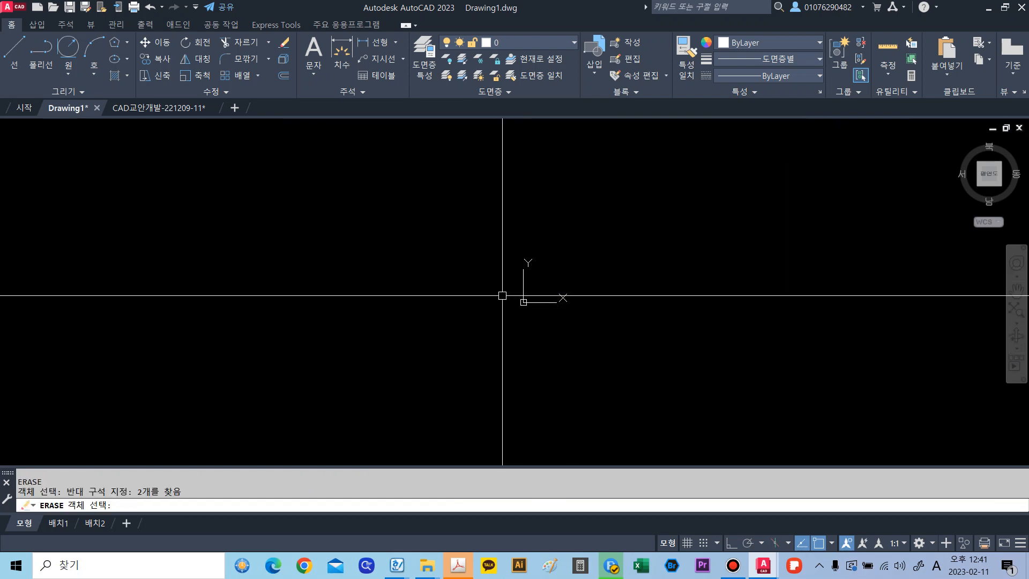
pyautogui.press('Return')
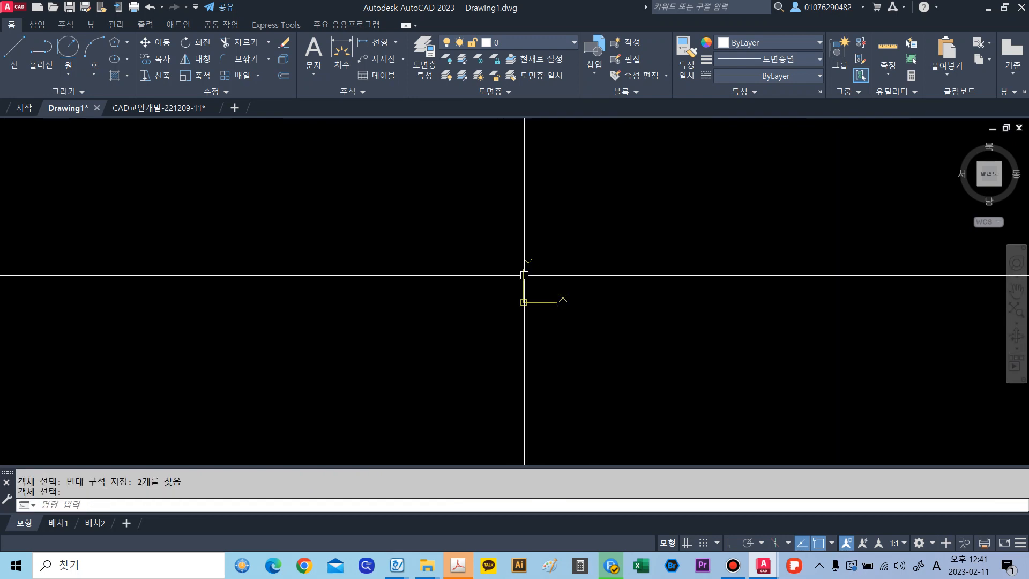
# - Draw a ray starting below and left of the coordinate origin and passing through a point to its upper right
pyautogui.write('RAY')
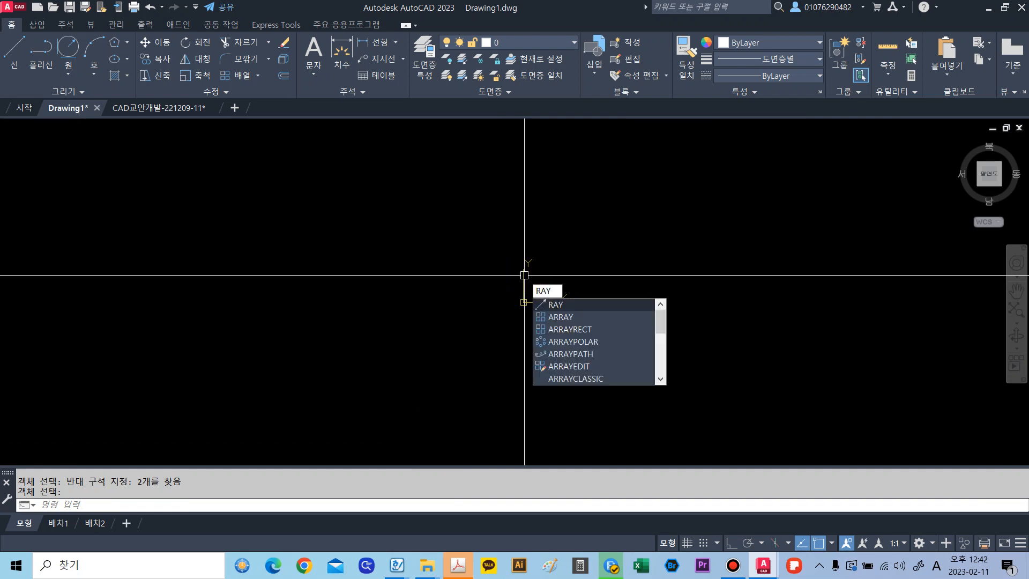
pyautogui.press('Return')
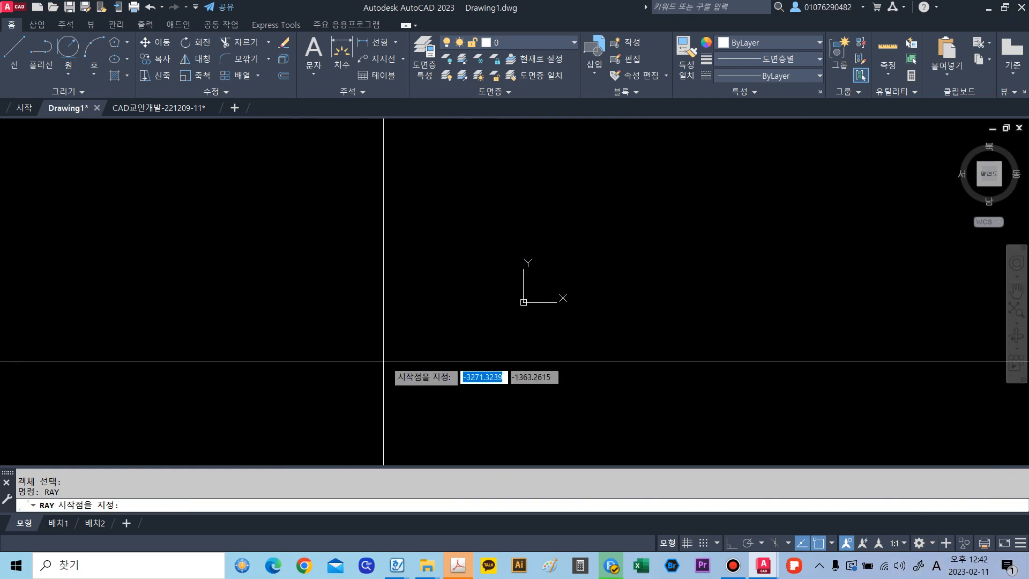
pyautogui.click(398, 365)
pyautogui.click(576, 258)
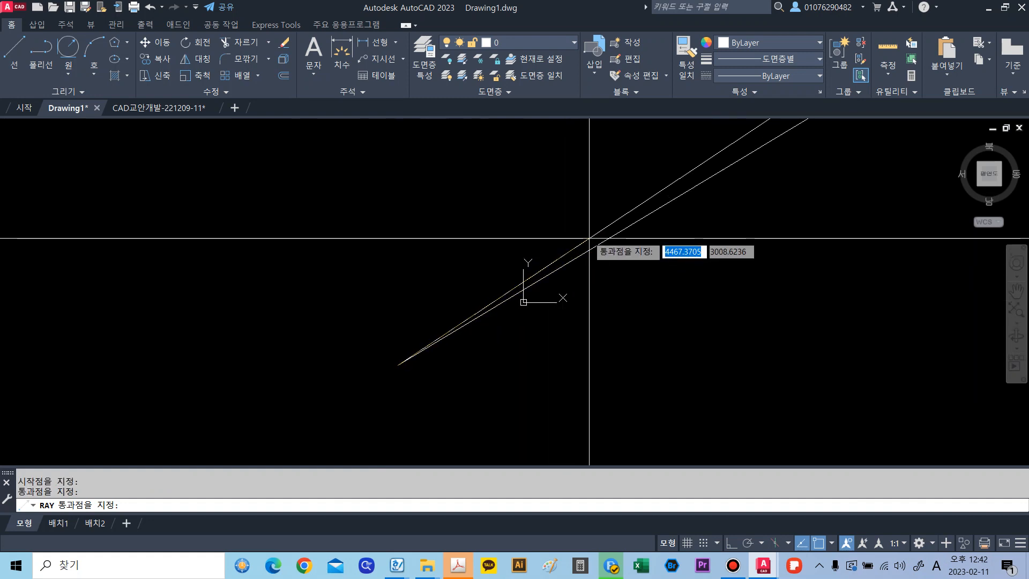
pyautogui.press('Return')
# - Draw a circle by centre and radius above and left of the ray's starting point
pyautogui.write('c')
pyautogui.press('Return')
pyautogui.click(356, 275)
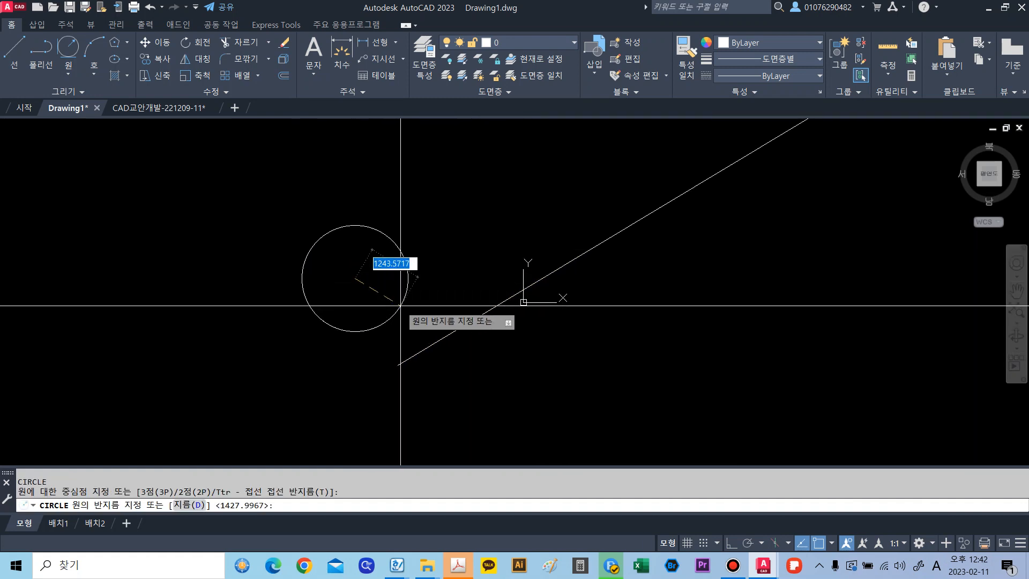
pyautogui.click(400, 294)
pyautogui.middleClick(443, 294)
pyautogui.middleClick(443, 294)
pyautogui.scroll(-10, 494, 275)
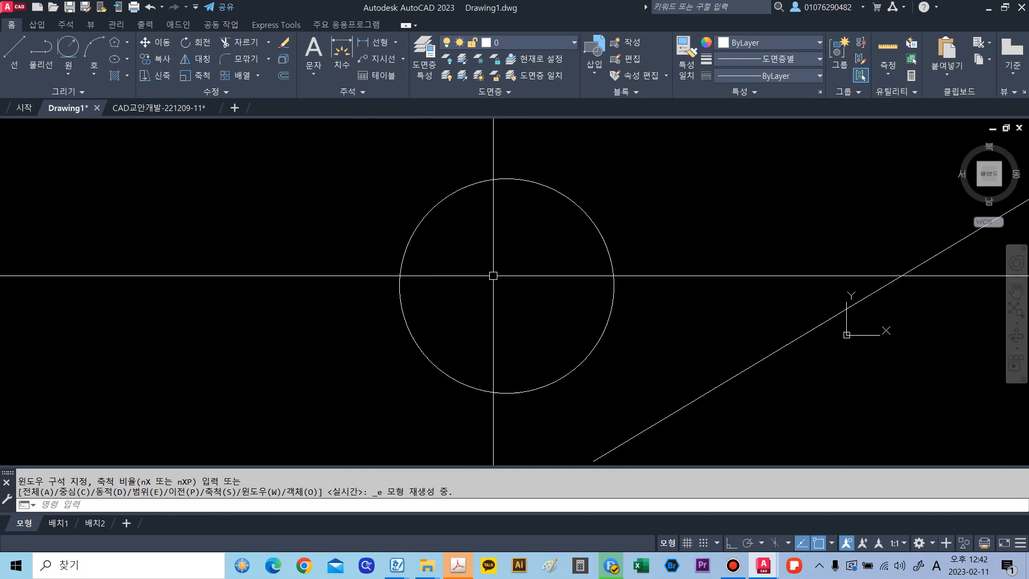
pyautogui.scroll(-6, 550, 297)
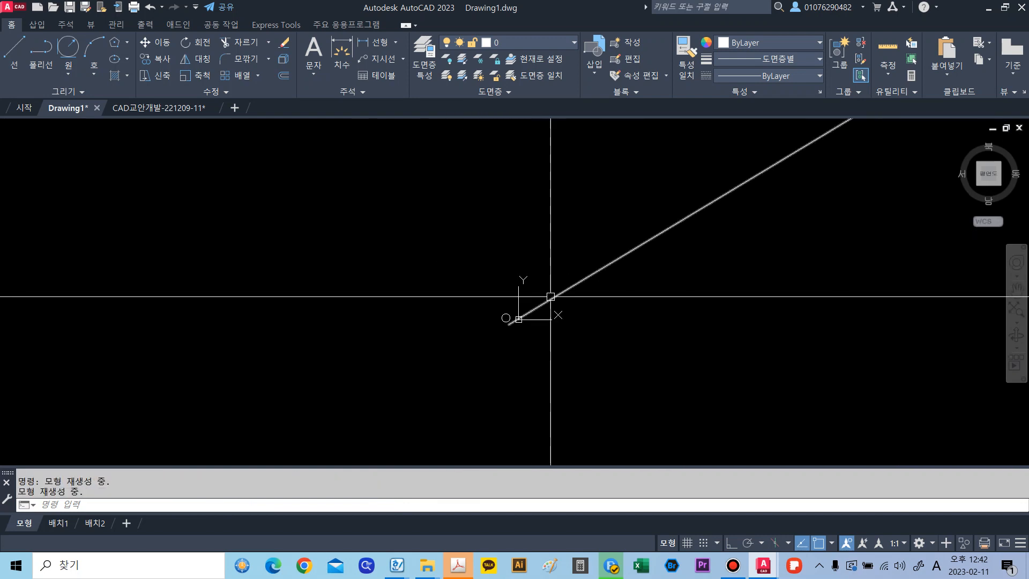
# - Erase the ray and the circle beside its start with a crossing selection
pyautogui.scroll(4, 548, 303)
pyautogui.press('Escape')
pyautogui.write('e')
pyautogui.press('Return')
pyautogui.click(487, 372)
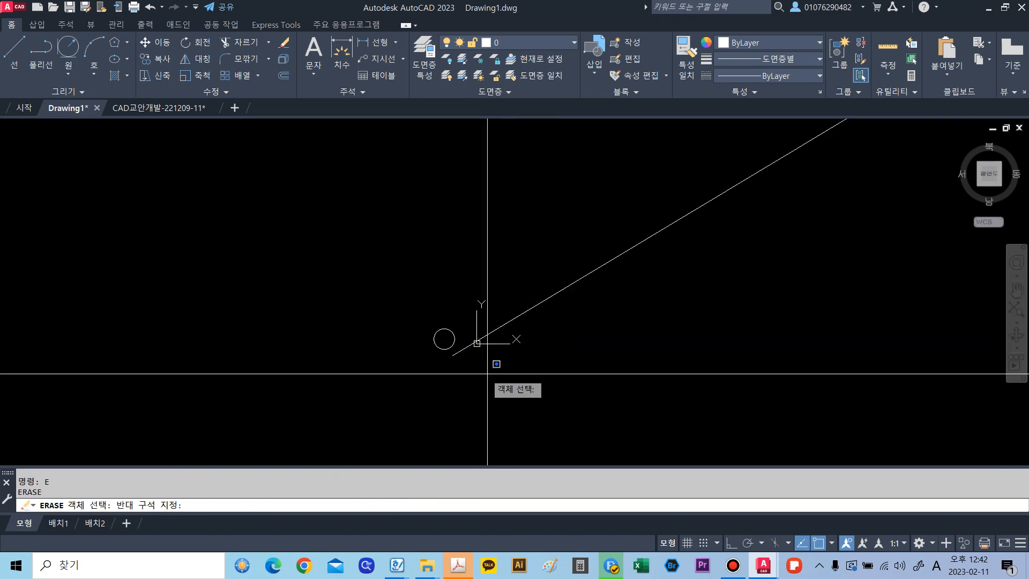
pyautogui.click(419, 304)
pyautogui.press('Return')
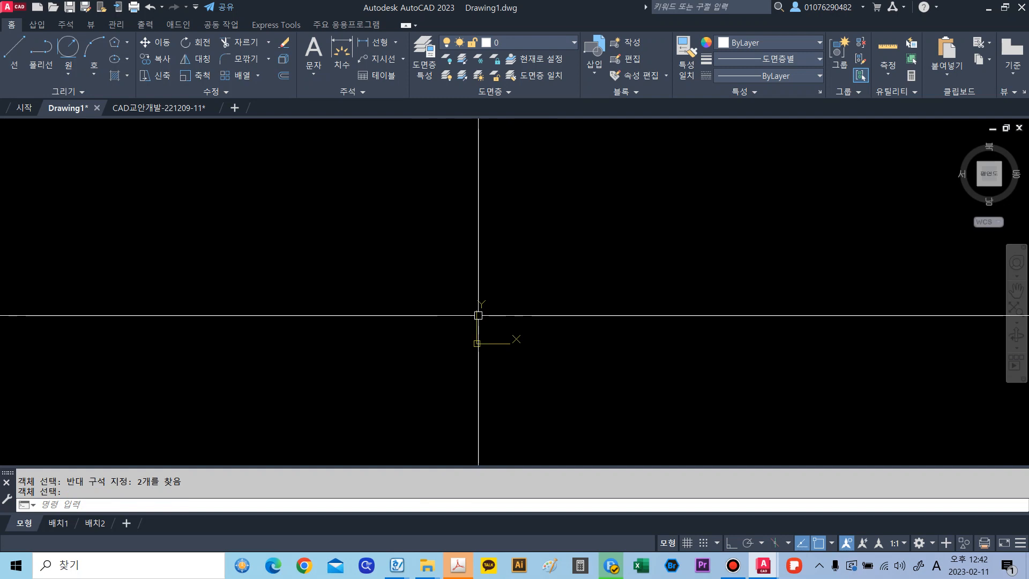